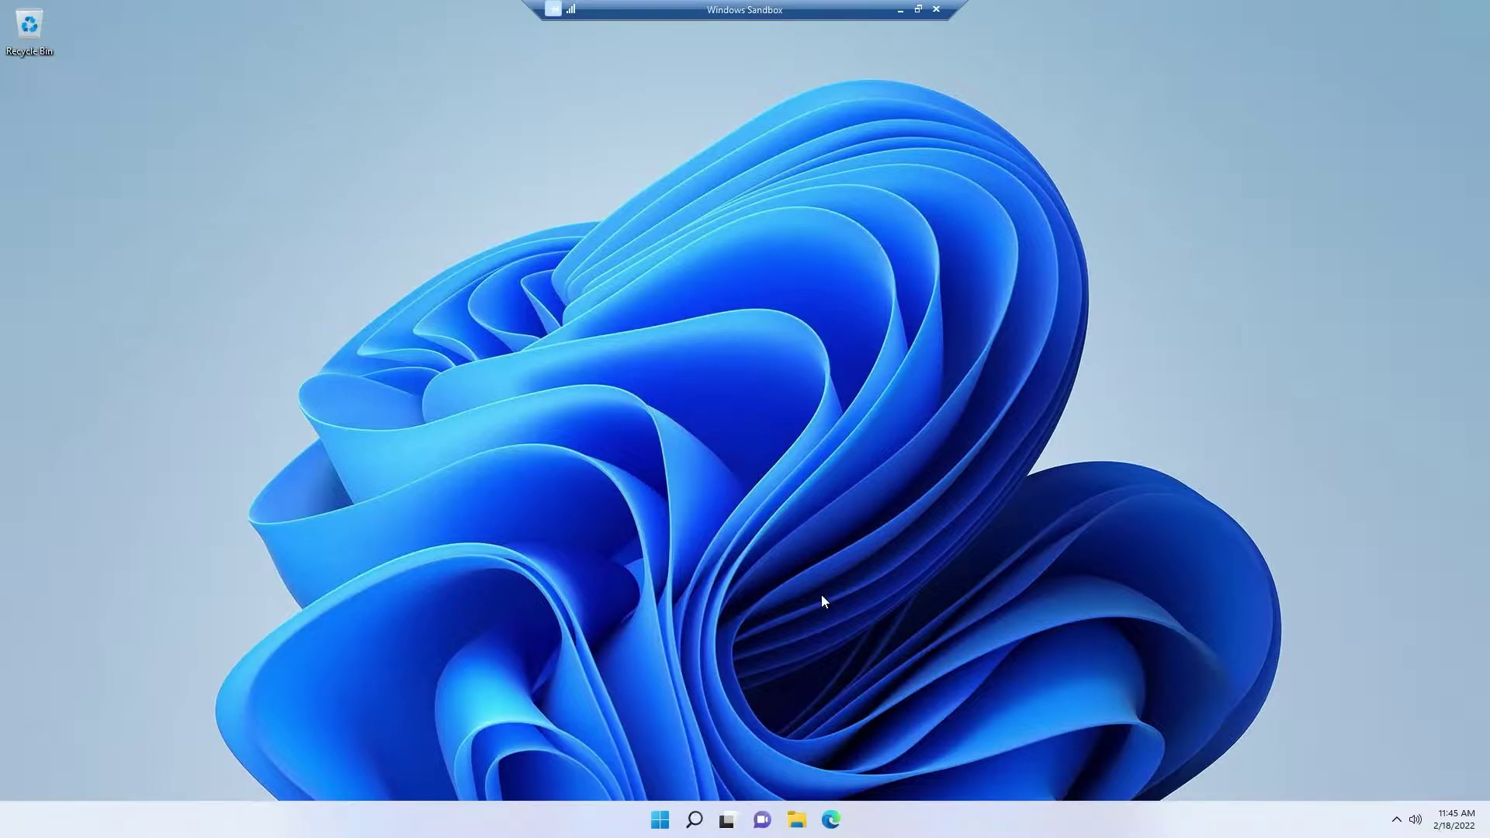
Open Command Prompt as administrator and run python --version
left_click(660, 820)
type("cmd")
key("Return")
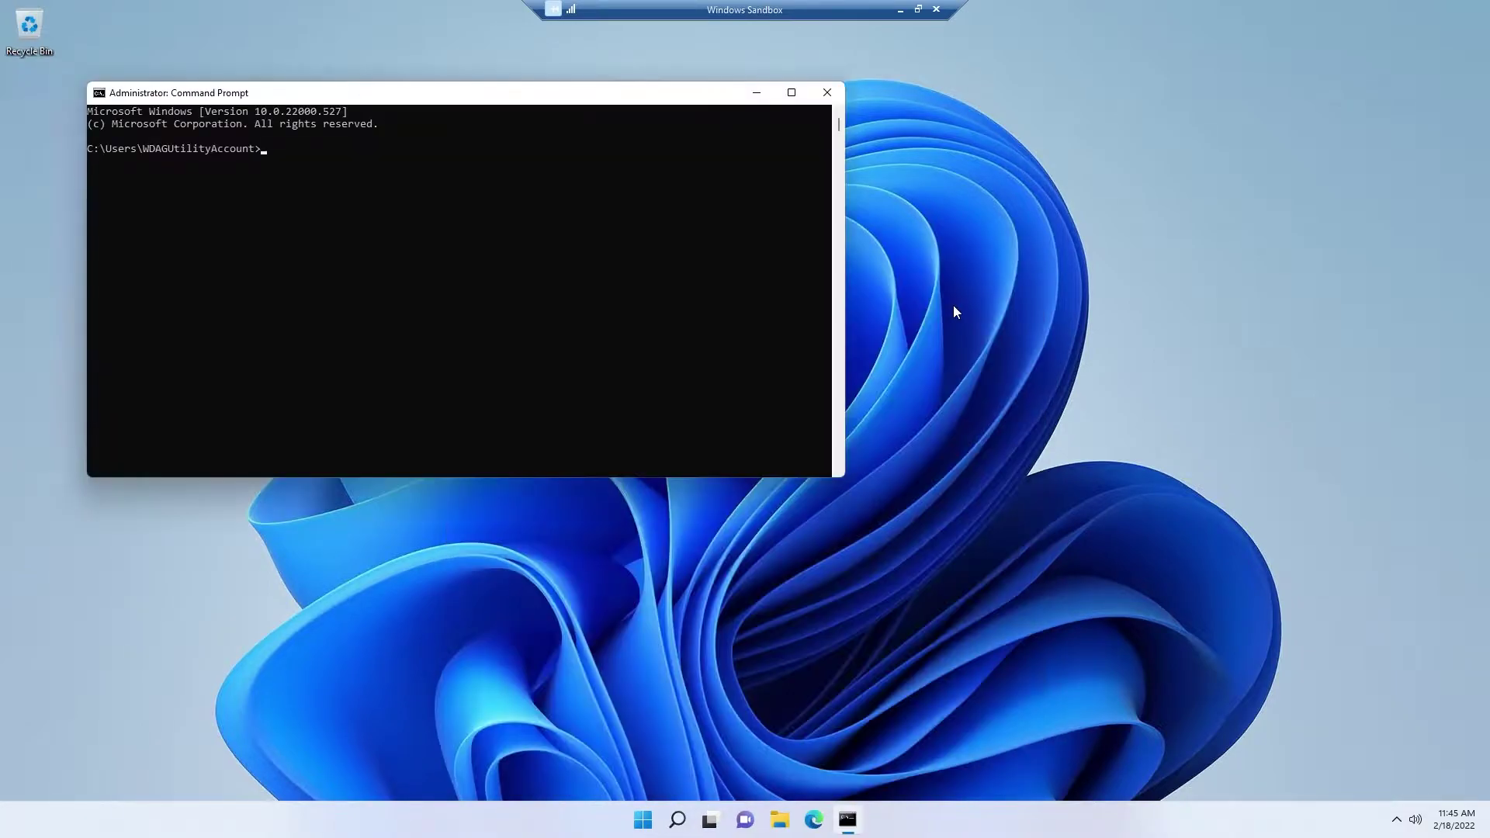
scroll(715, 268, "up", 5, "ctrl")
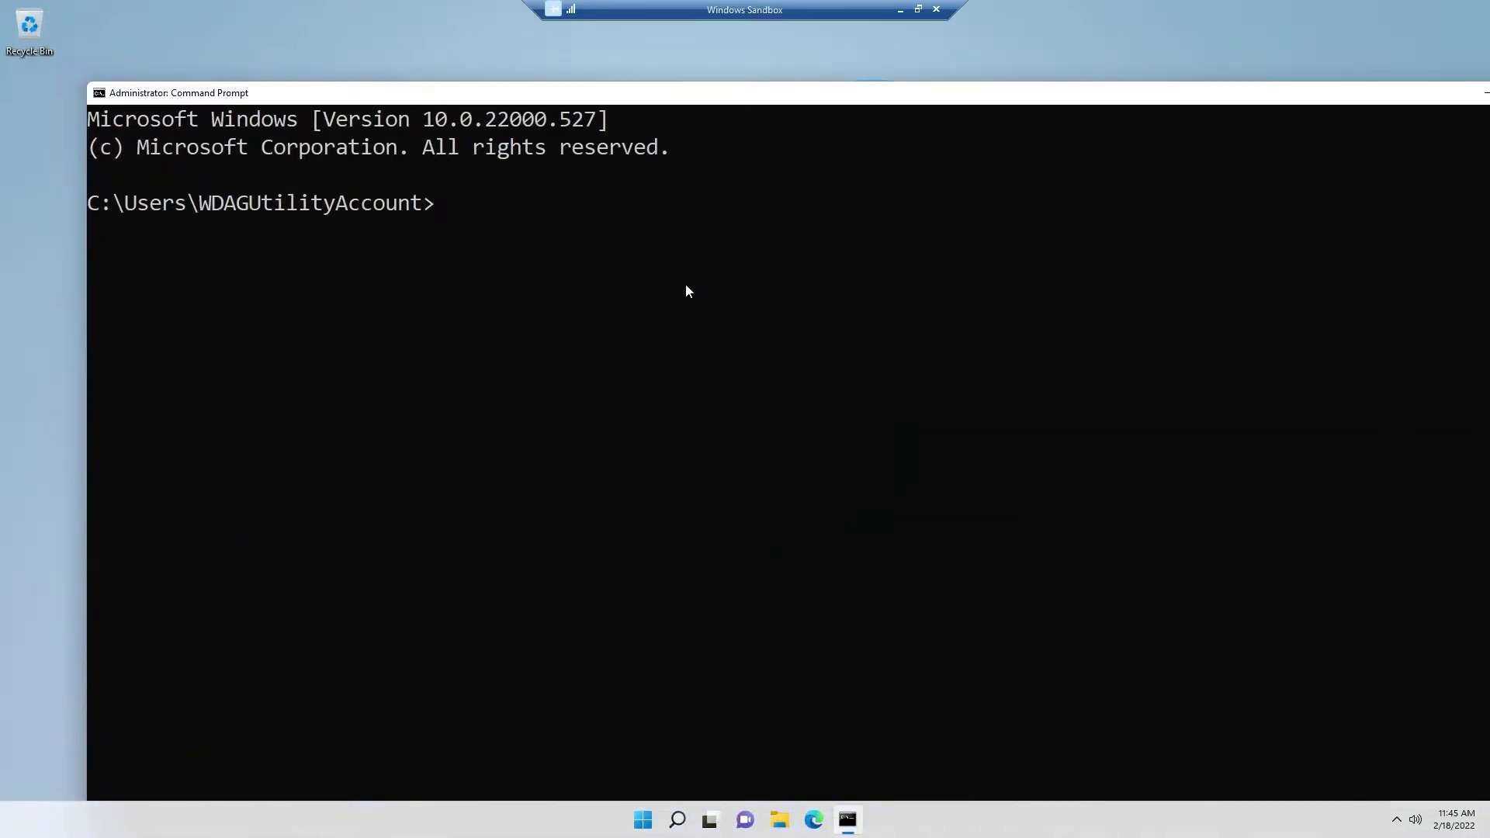
type("python --version")
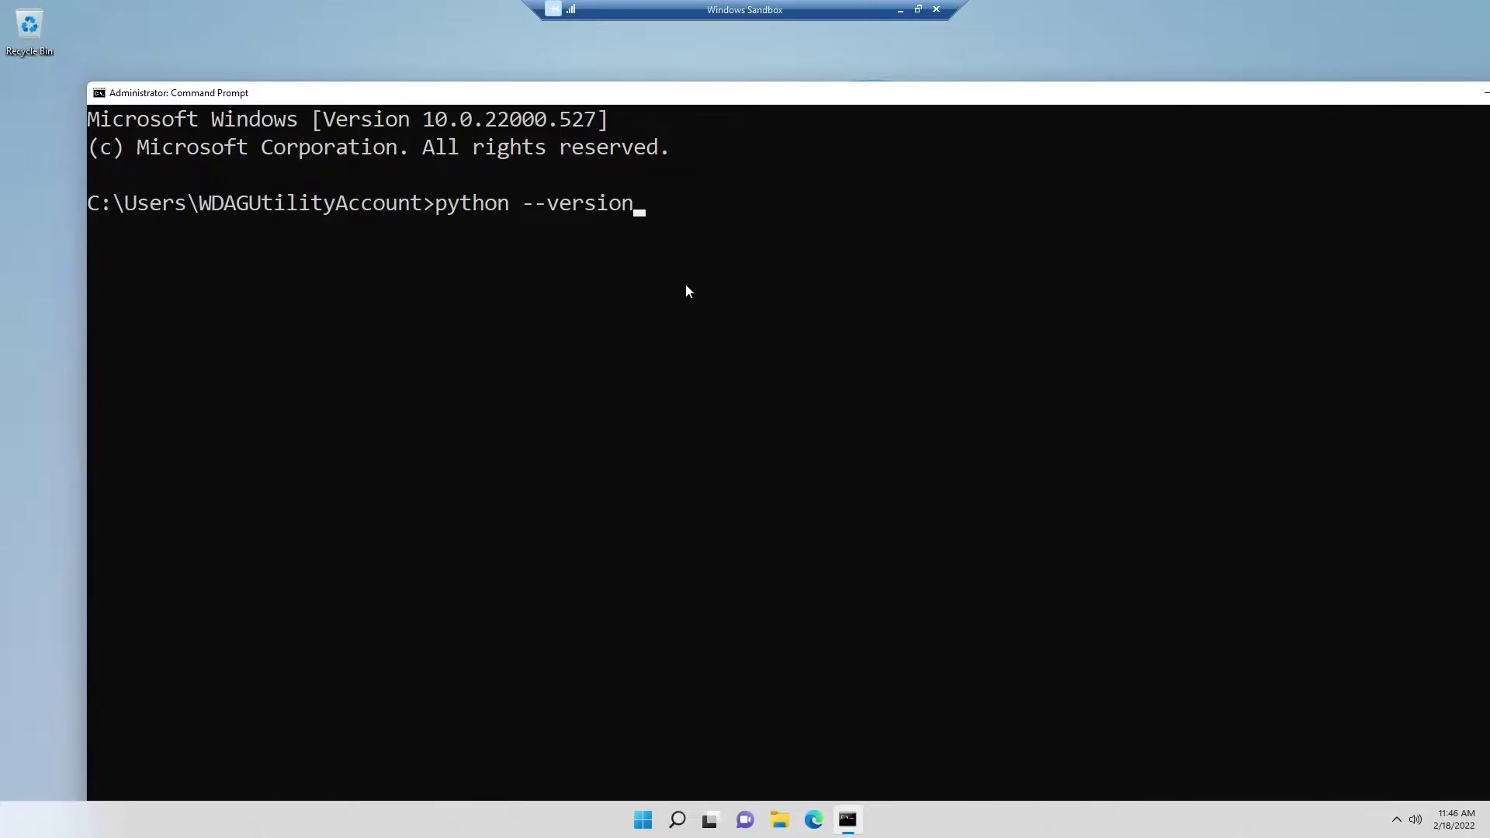
key("Return")
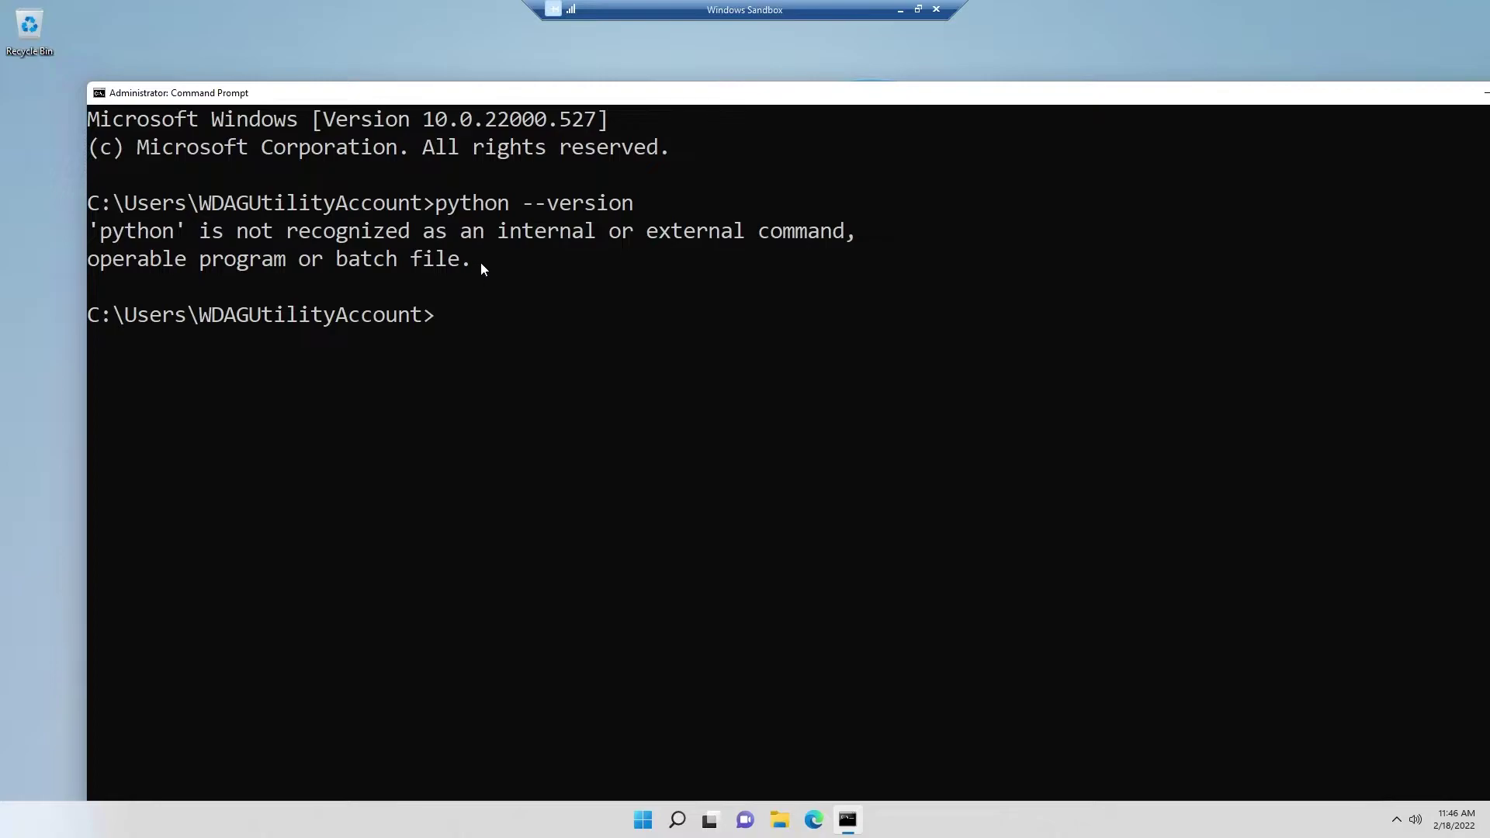
Highlight the 'python' is not recognized error and restore the console to a smaller window
left_click_drag(482, 262, 2, 237)
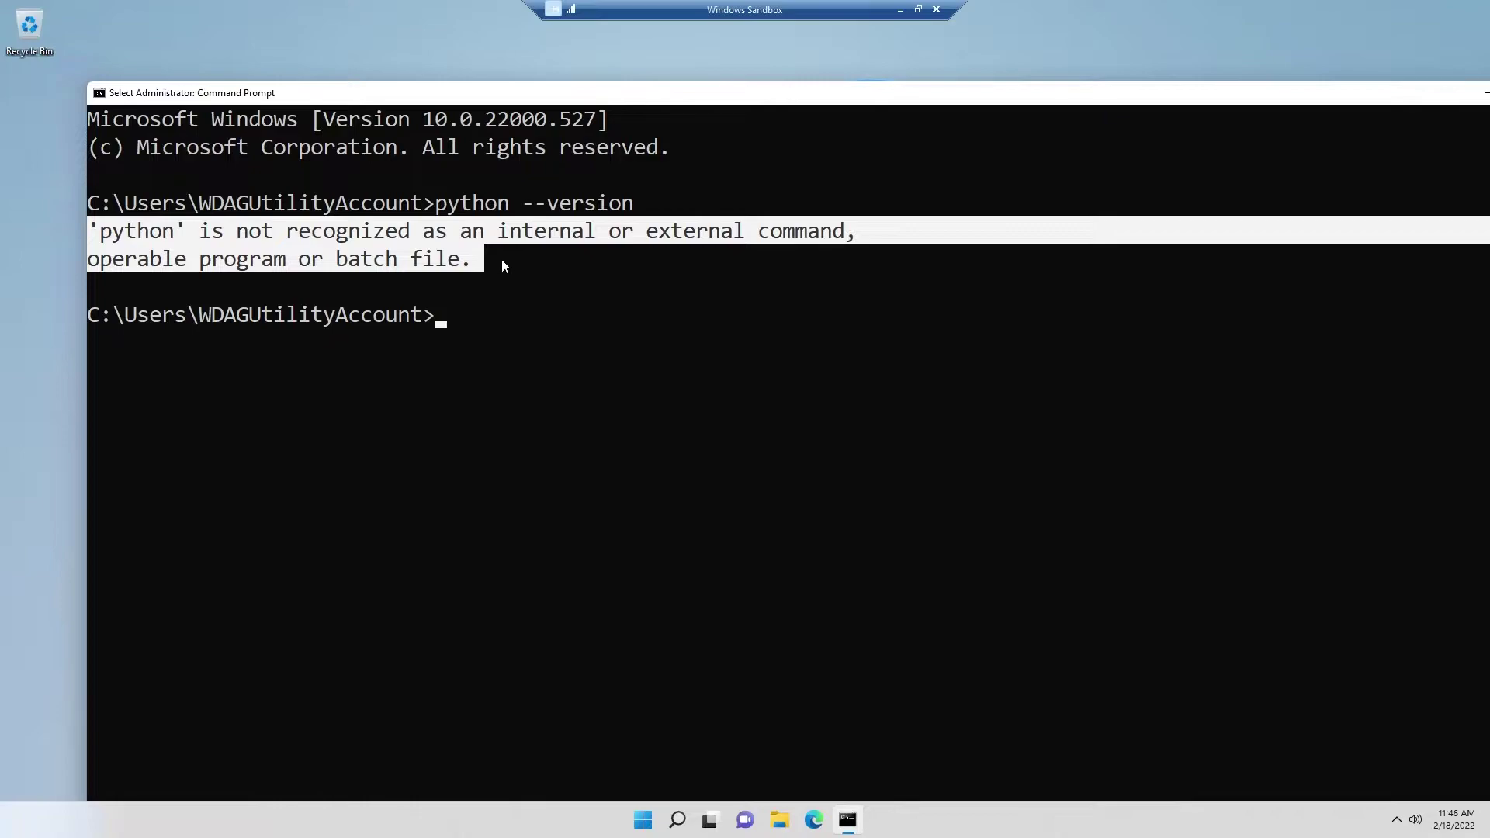
scroll(538, 277, "up", 1, "ctrl")
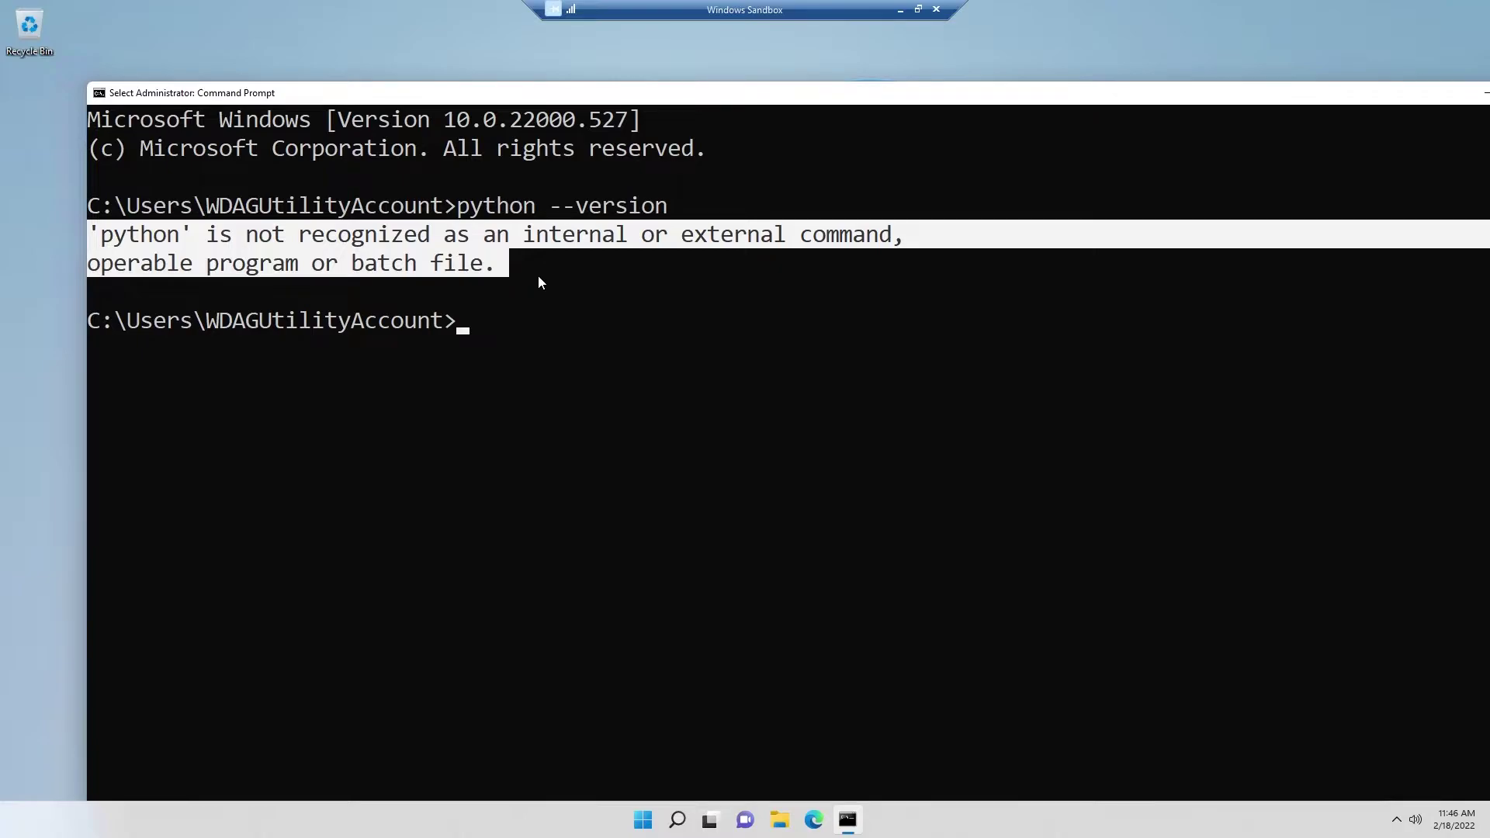
double_click(632, 95)
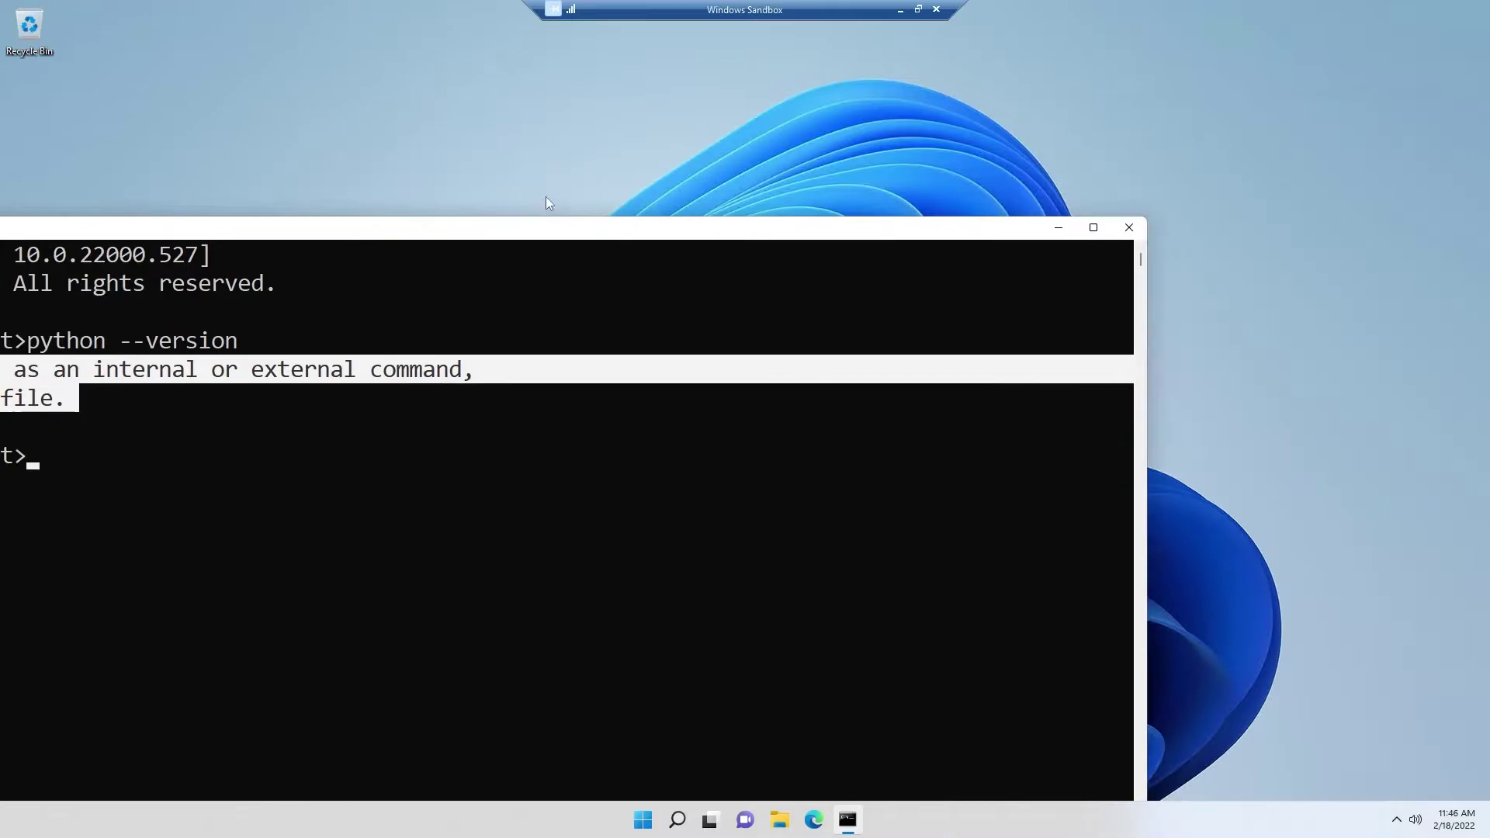
Close the console, maximize Microsoft Edge, and search the web for python
left_click(1129, 227)
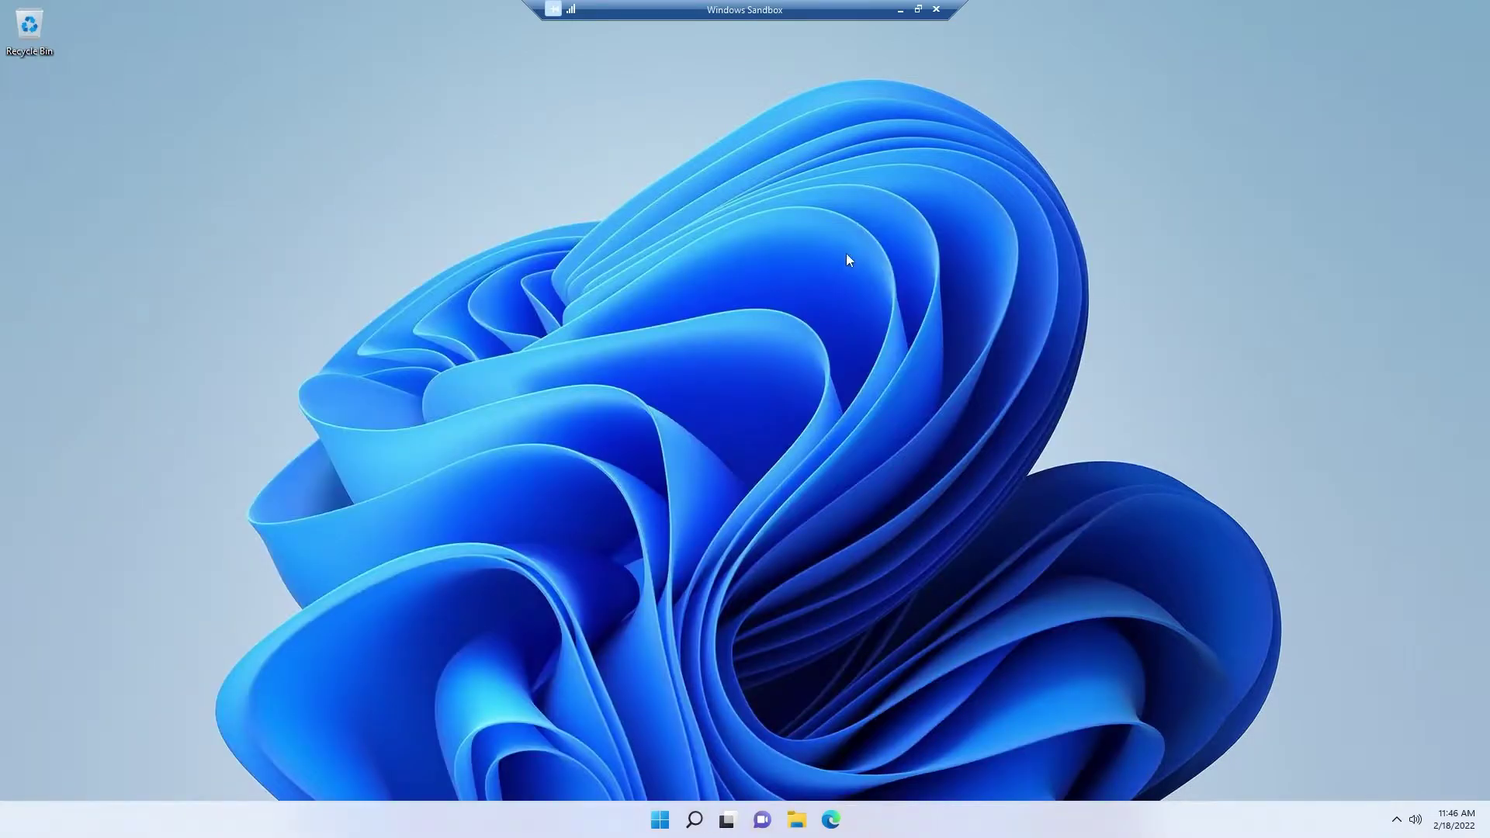
left_click(832, 821)
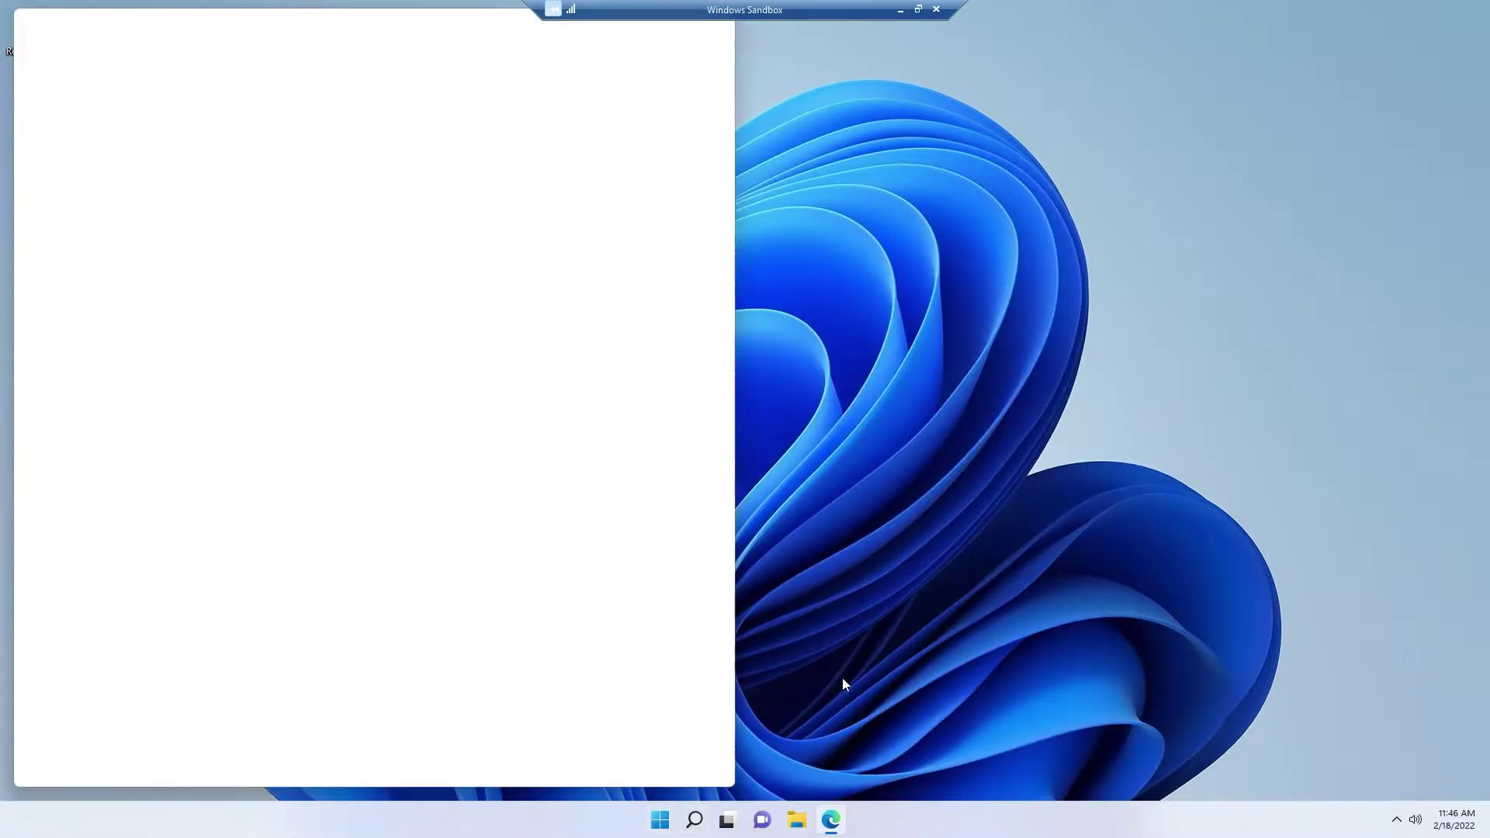
double_click(379, 26)
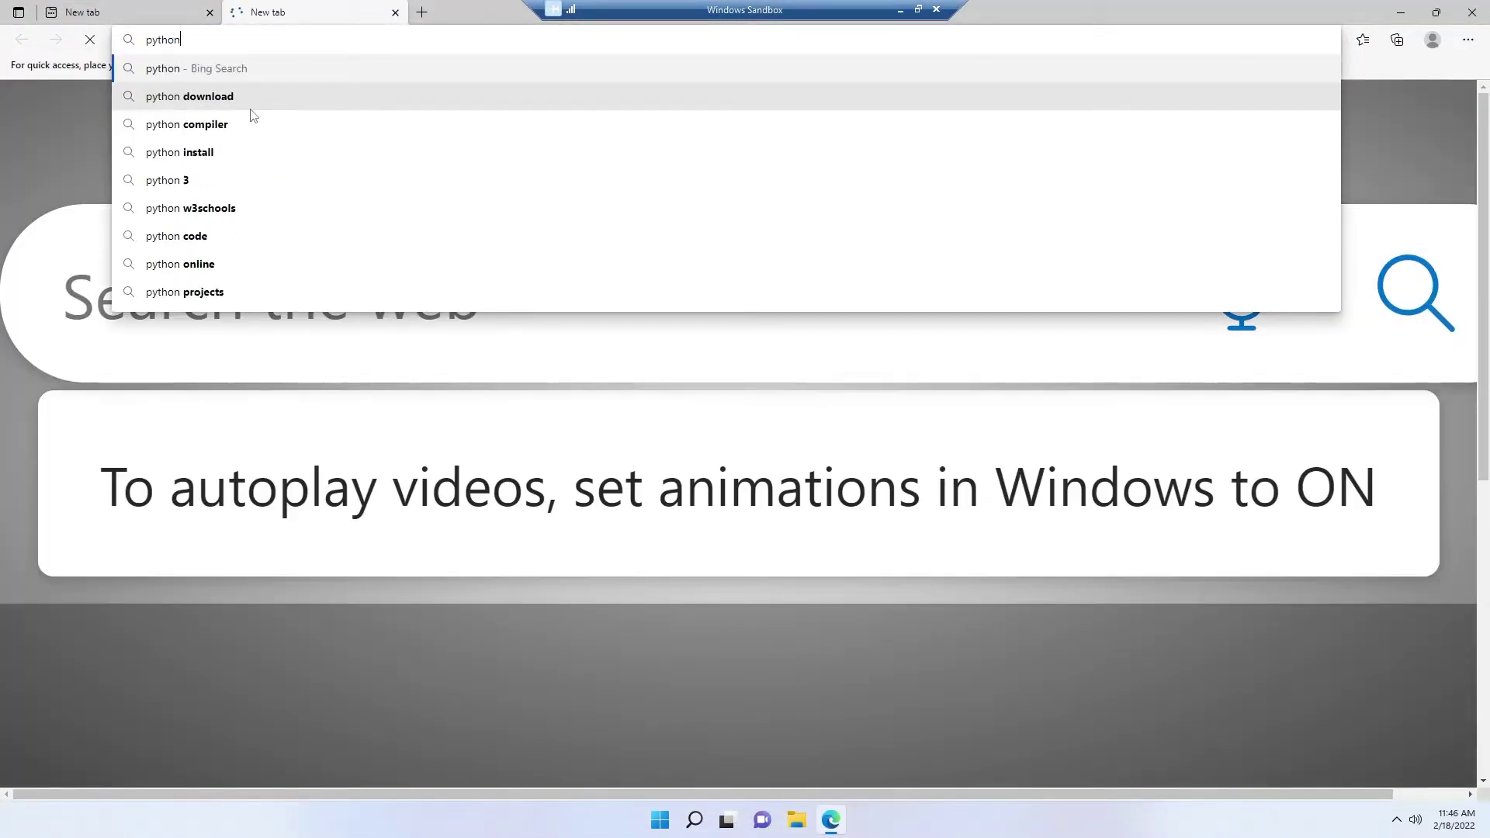
key("Return")
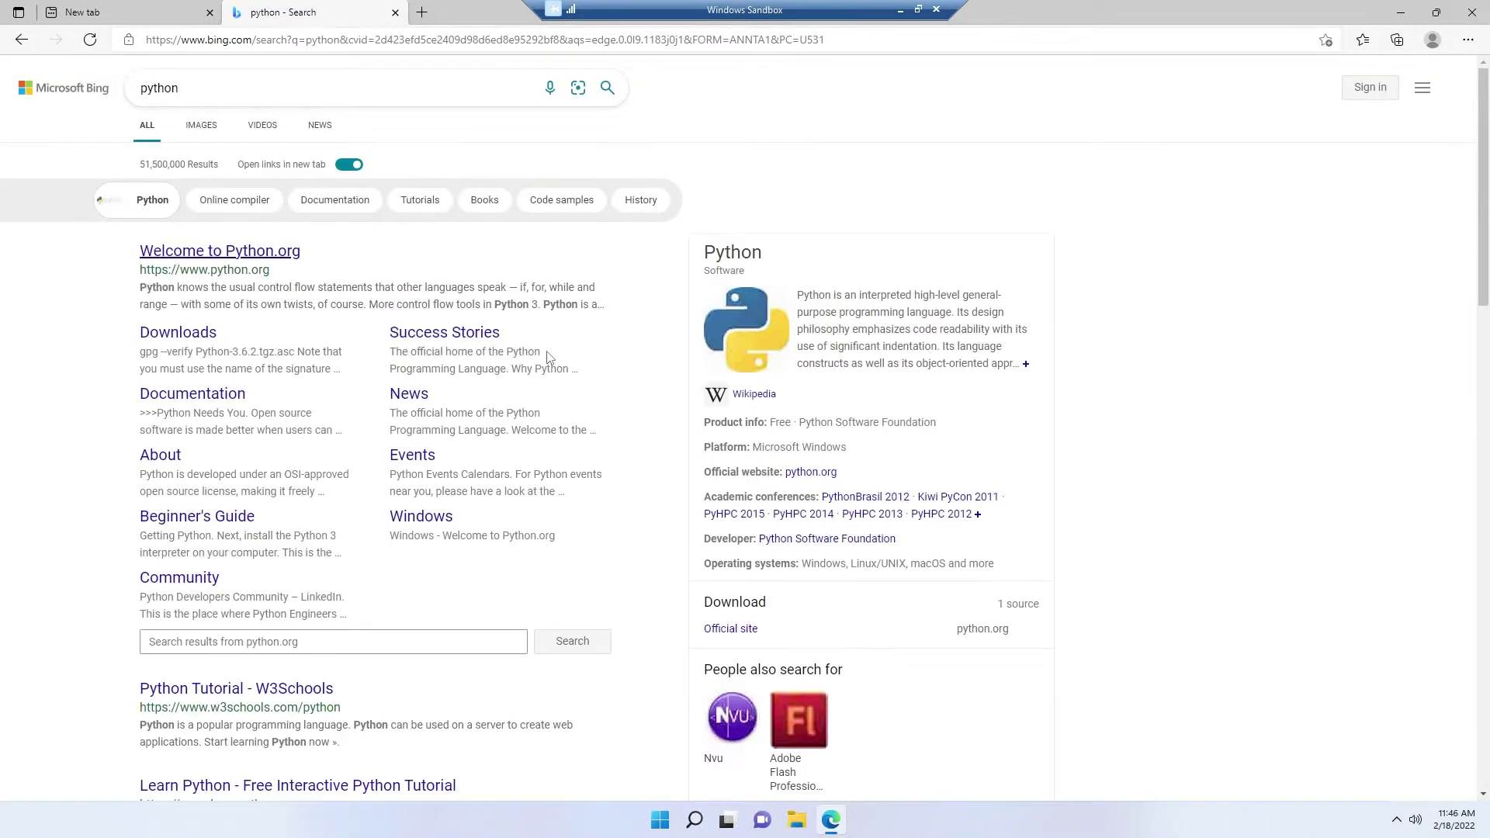
On python.org, download the Python 3.10.2 installer for Windows from the Downloads menu
key("ctrl+plus")
key("ctrl+plus")
key("ctrl+plus")
key("ctrl+plus")
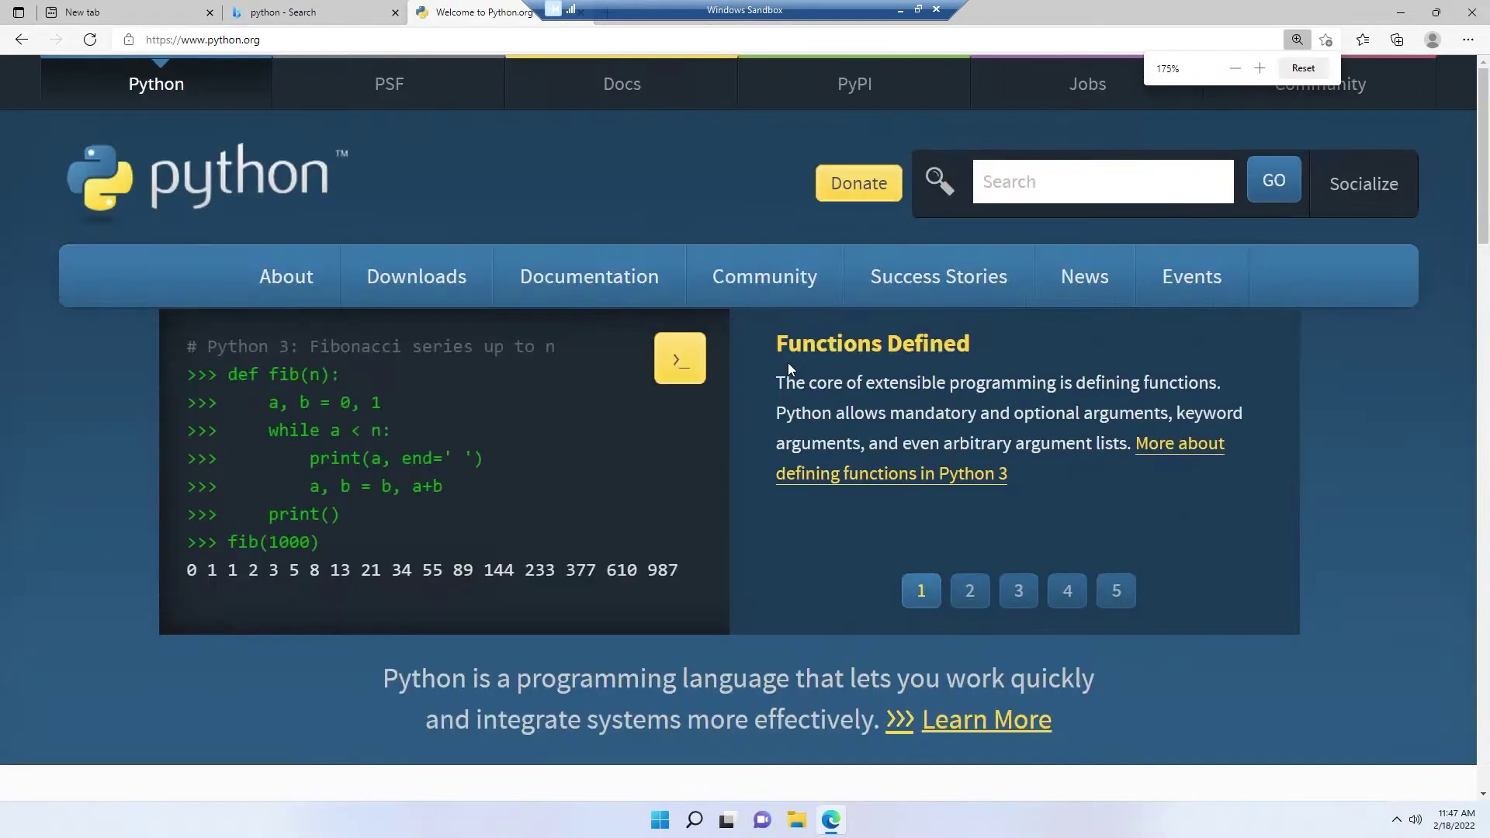
mouse_move(403, 322)
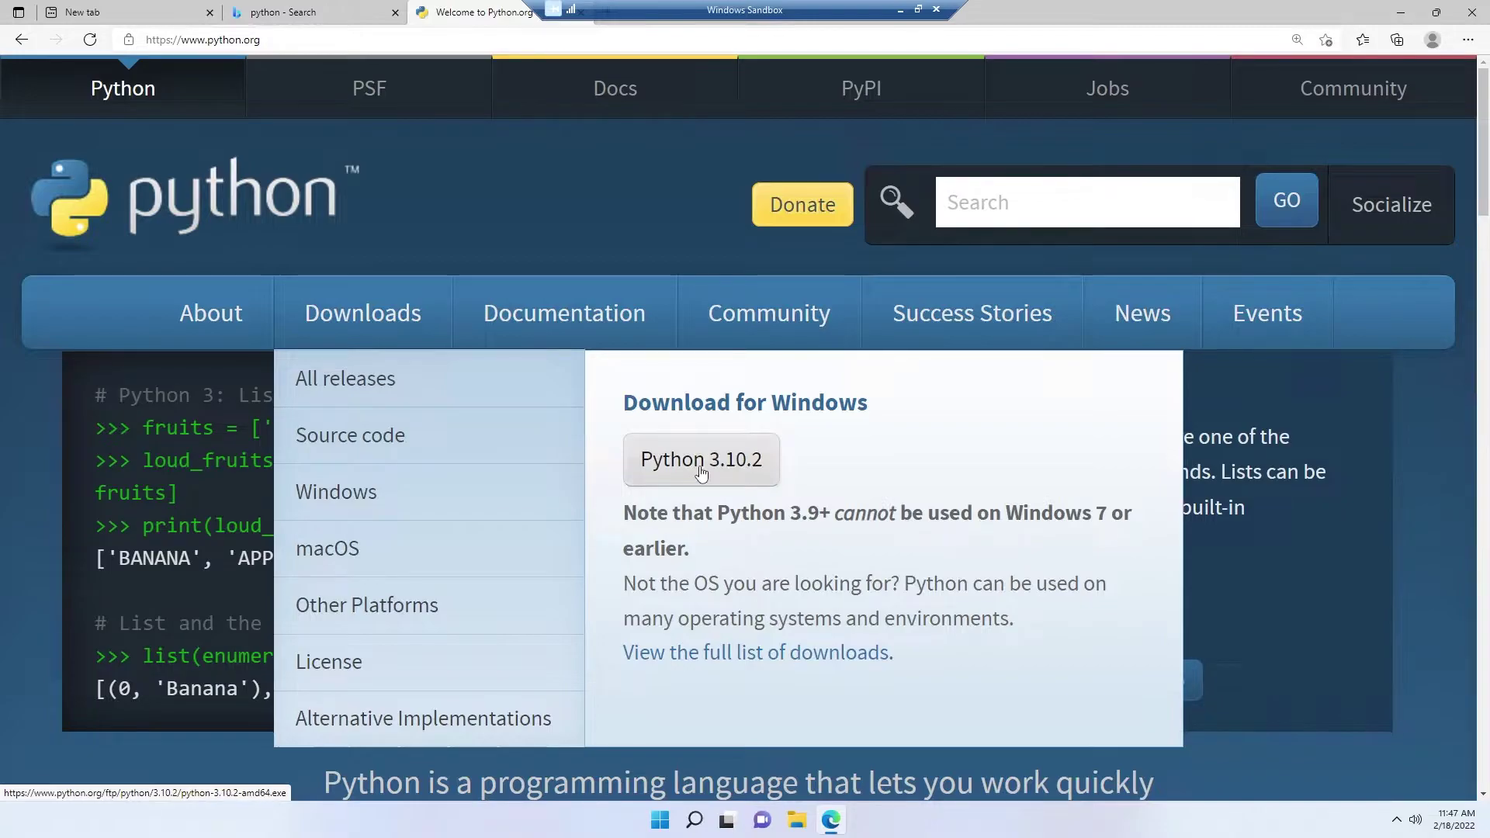
left_click(701, 459)
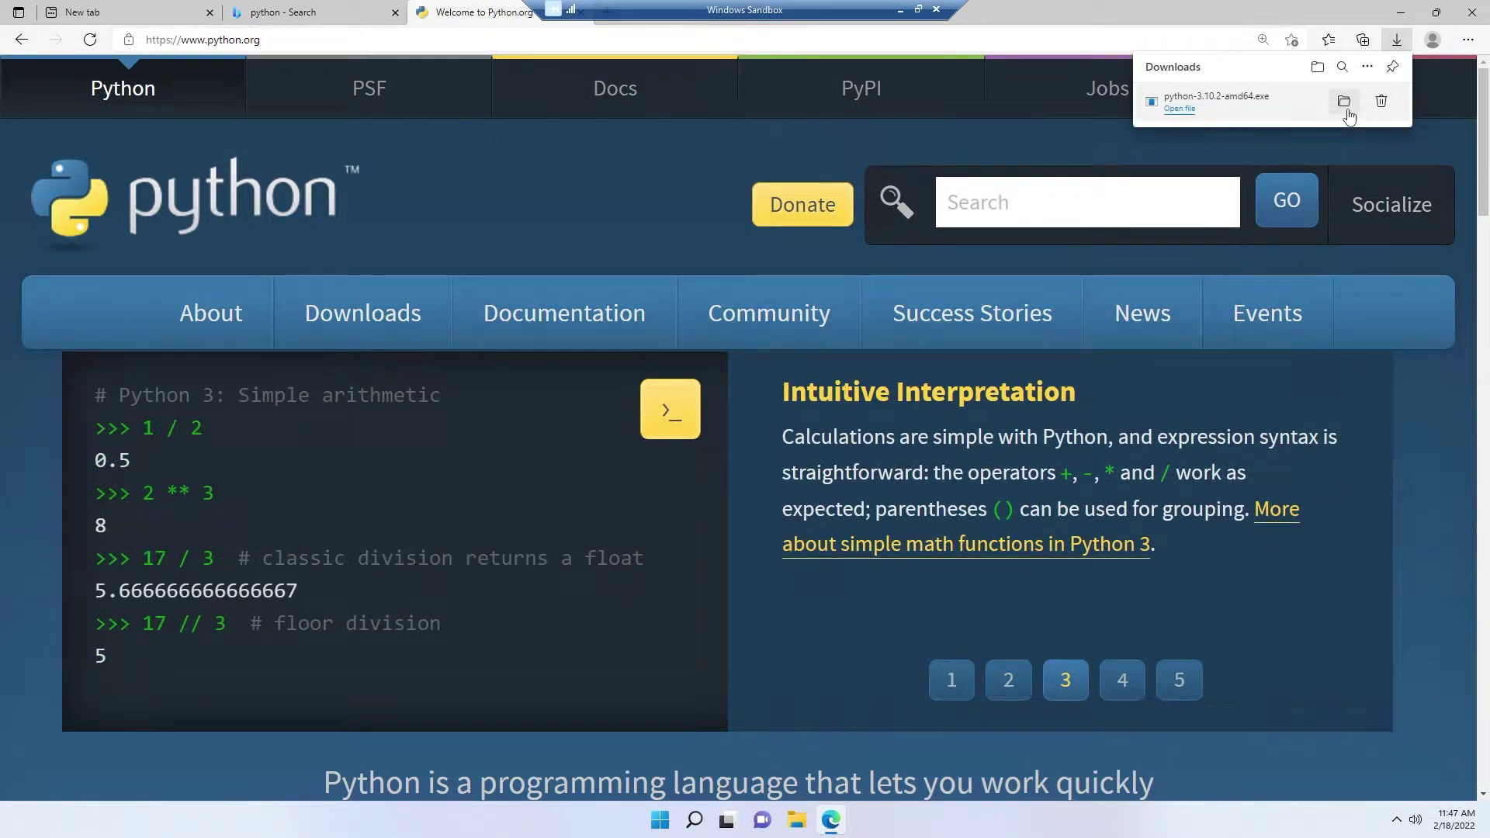
Show the download in its folder, enable file name extensions, and run python-3.10.2-amd64.exe
left_click(1345, 103)
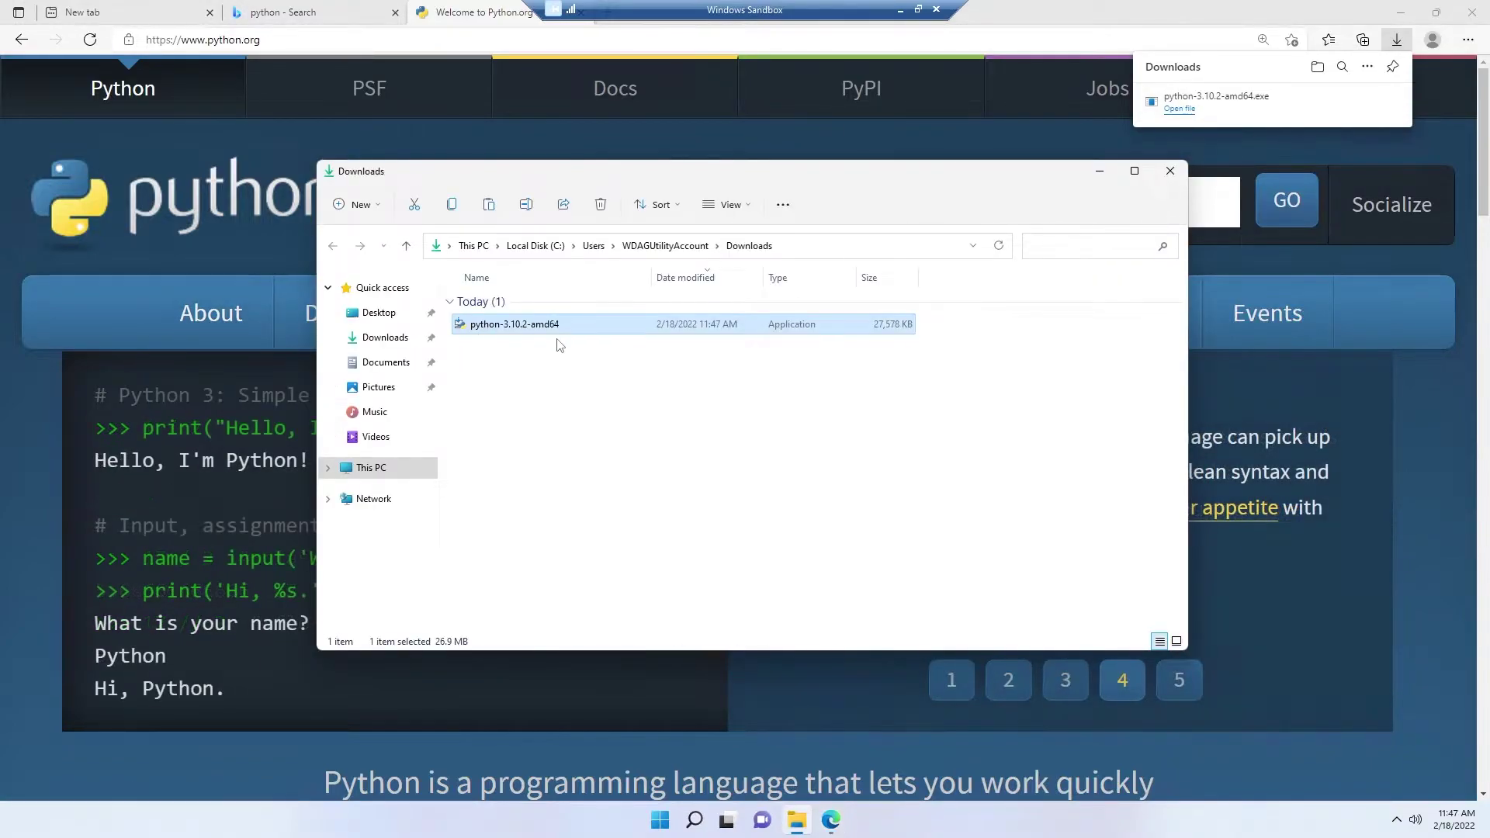
left_click(728, 204)
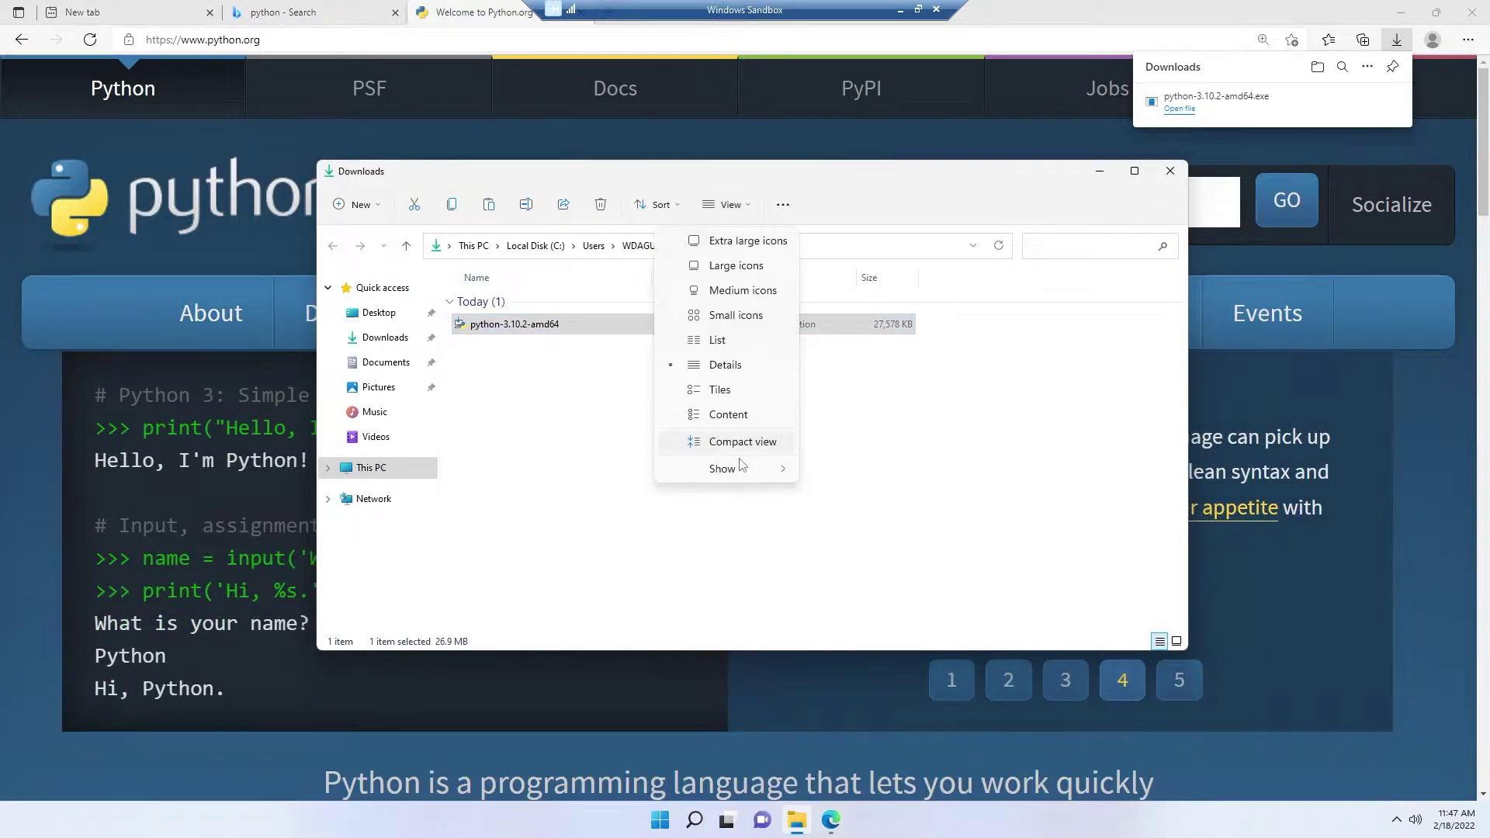
mouse_move(770, 471)
left_click(931, 577)
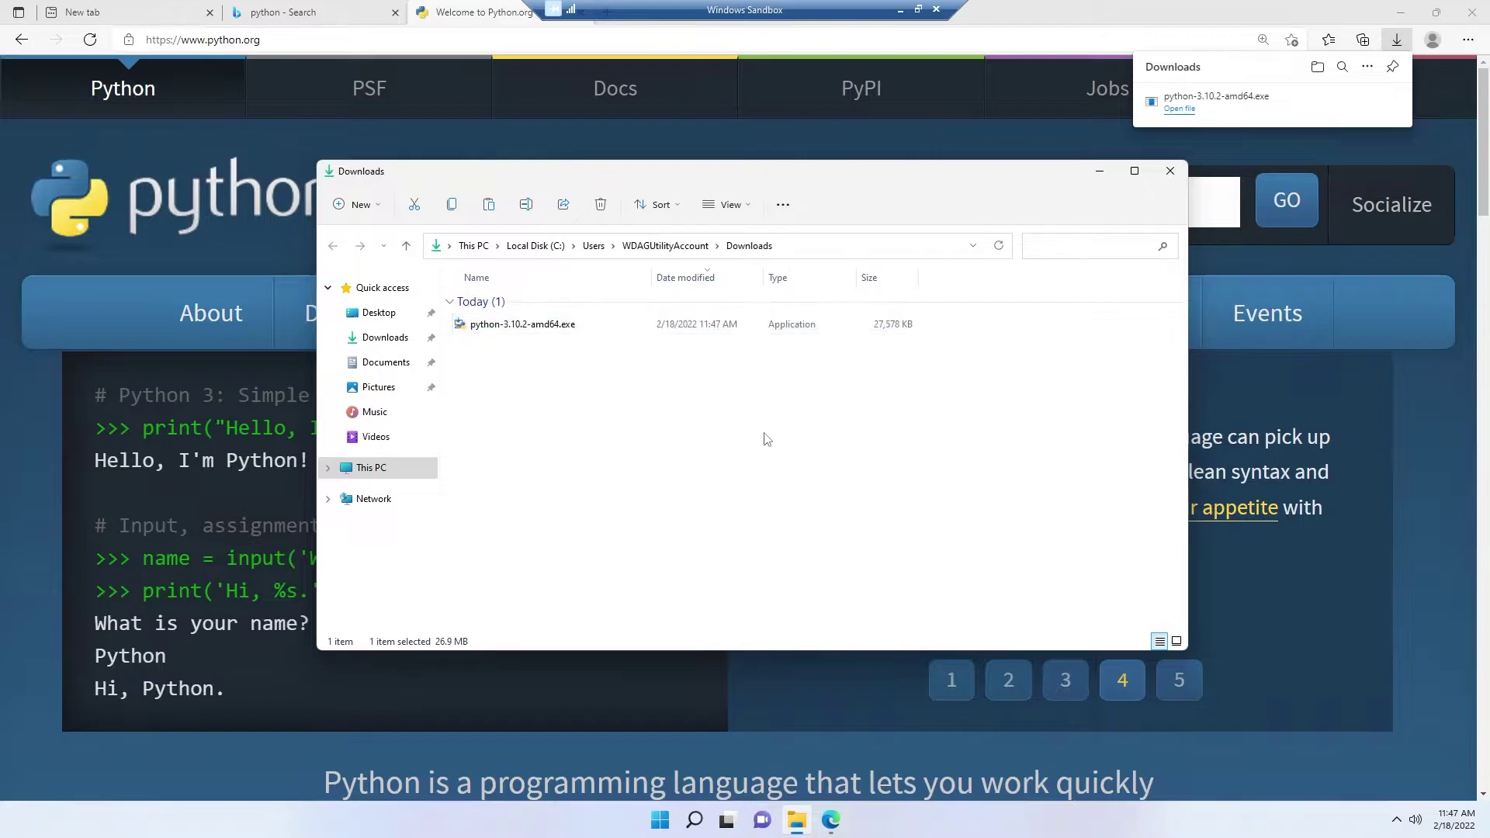
double_click(577, 328)
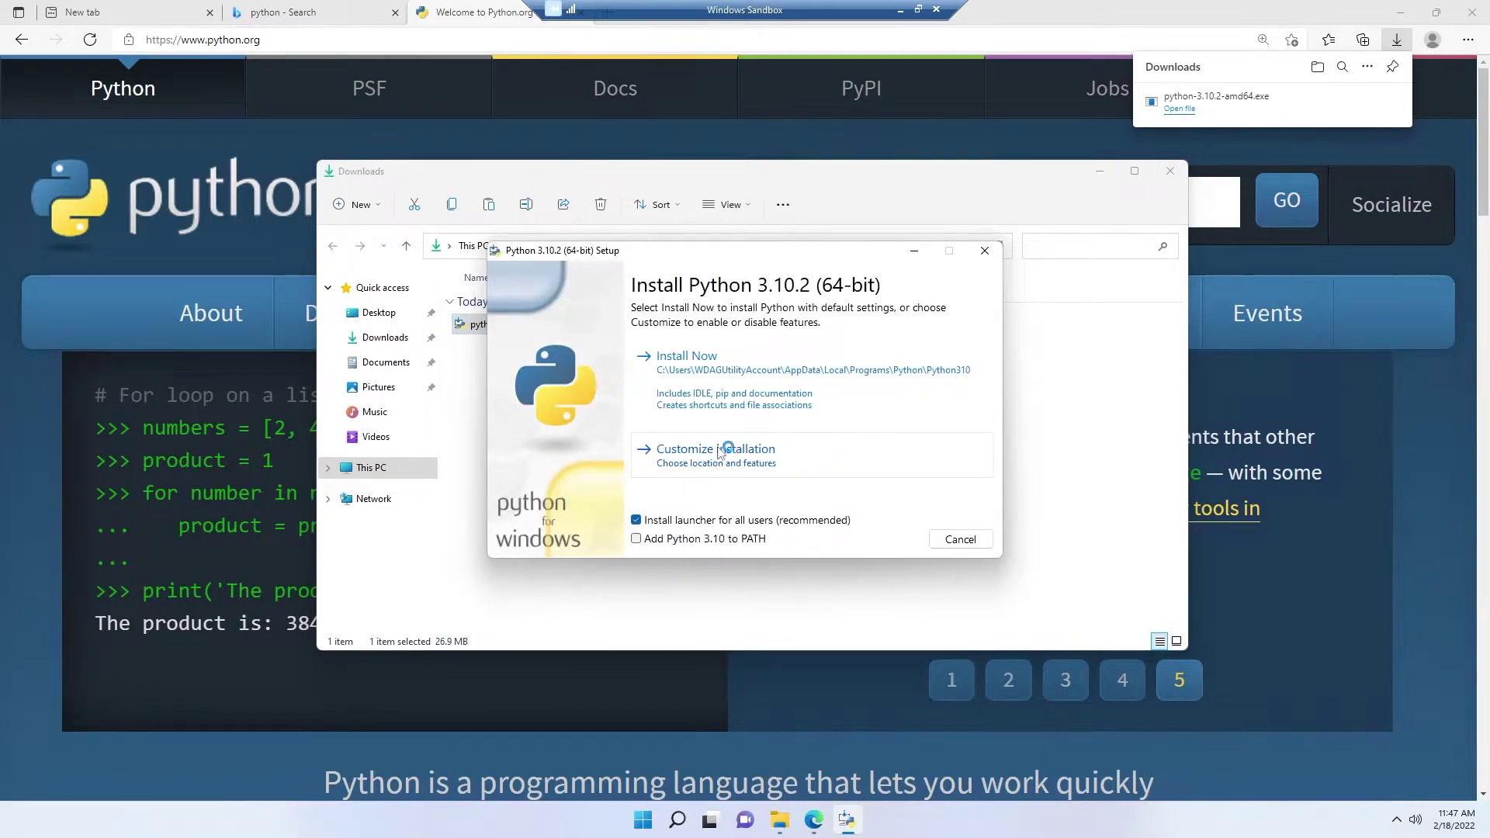
Customize the install: all users, add to environment variables, precompile library; copy the C:\Program Files\Python310 path
left_click(753, 469)
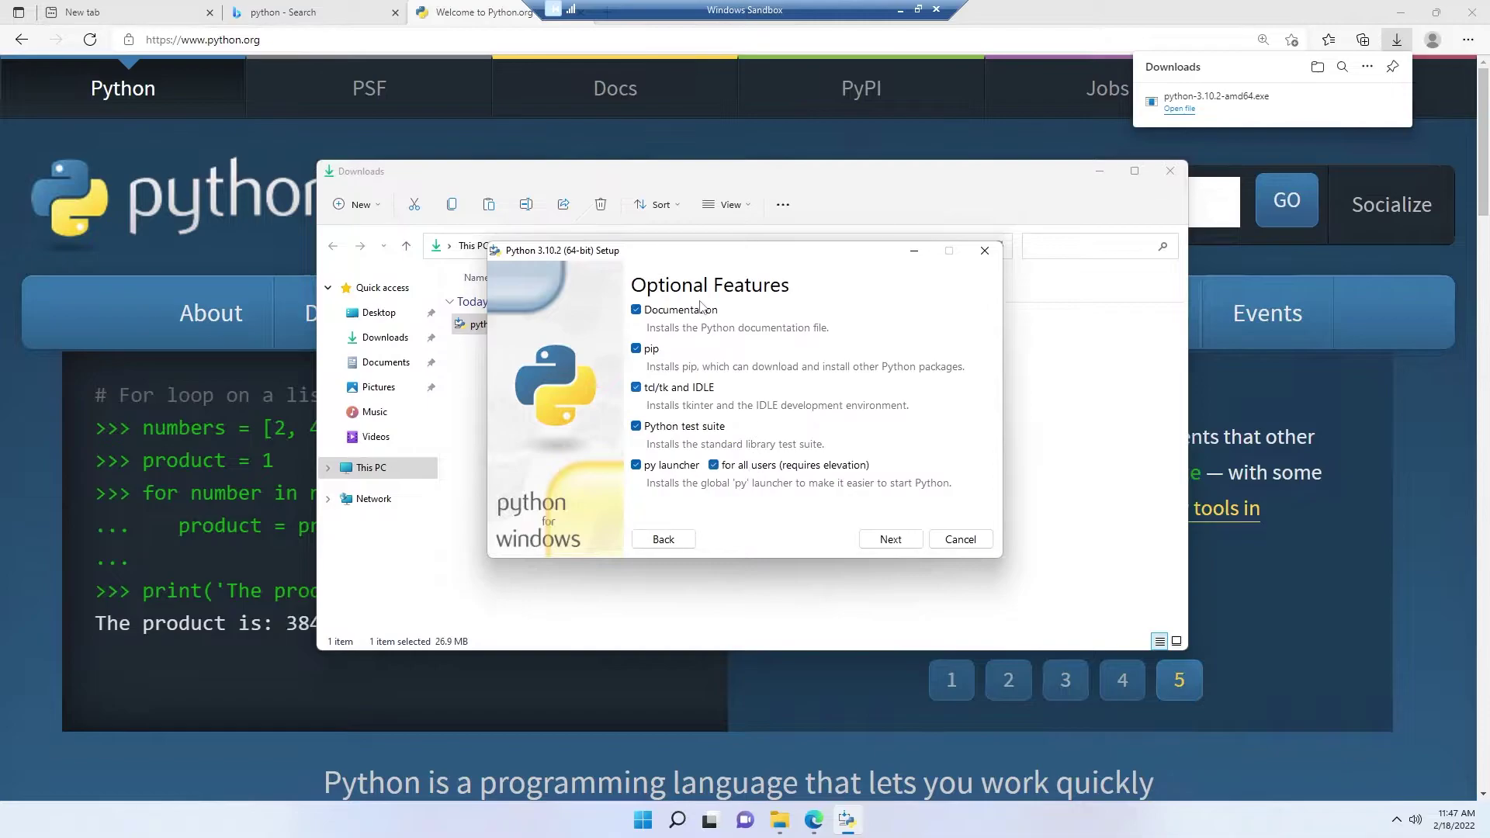
left_click(891, 539)
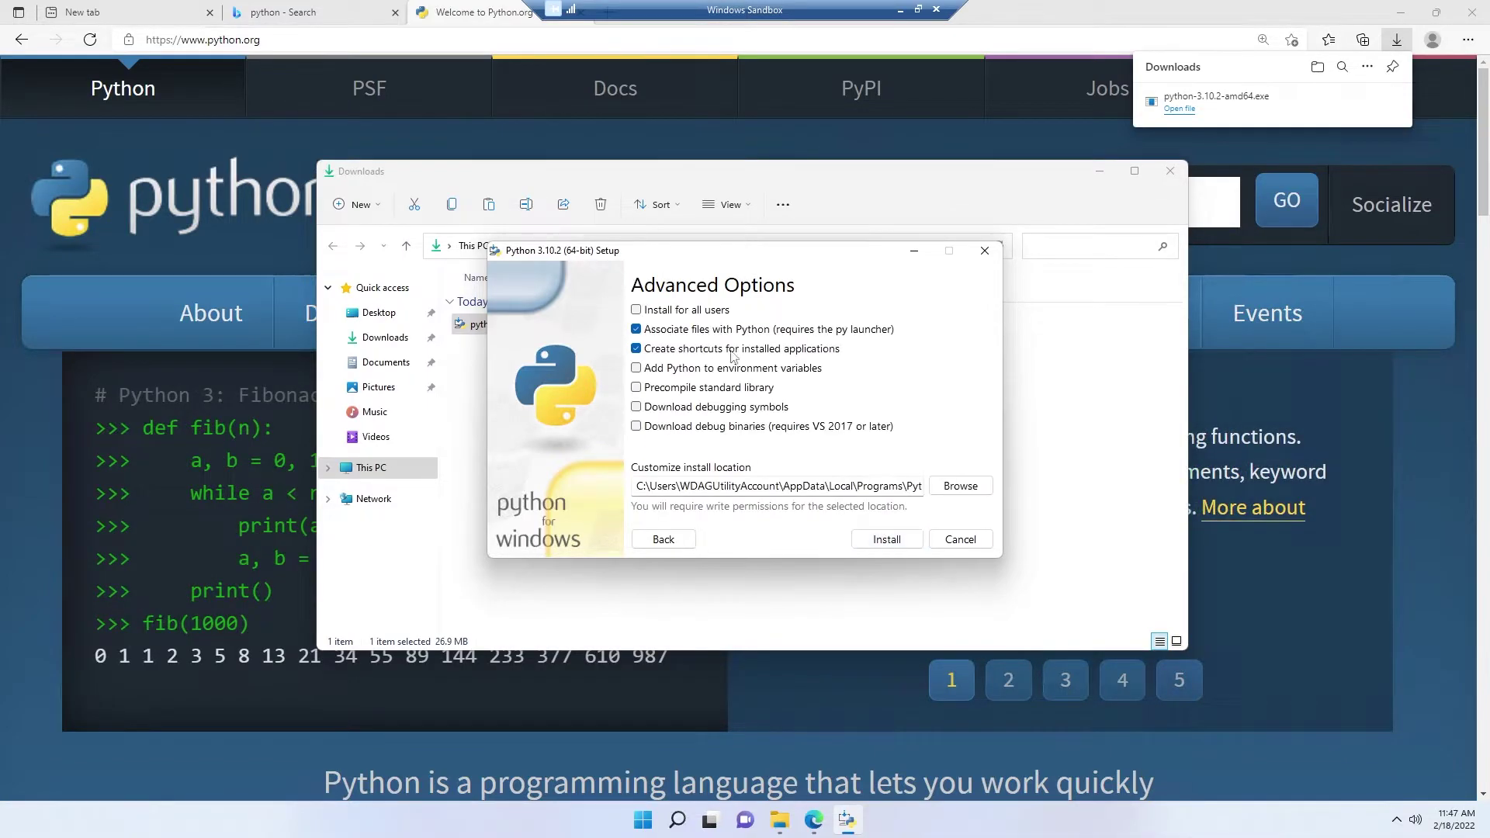
left_click(692, 312)
left_click(689, 368)
left_click(687, 387)
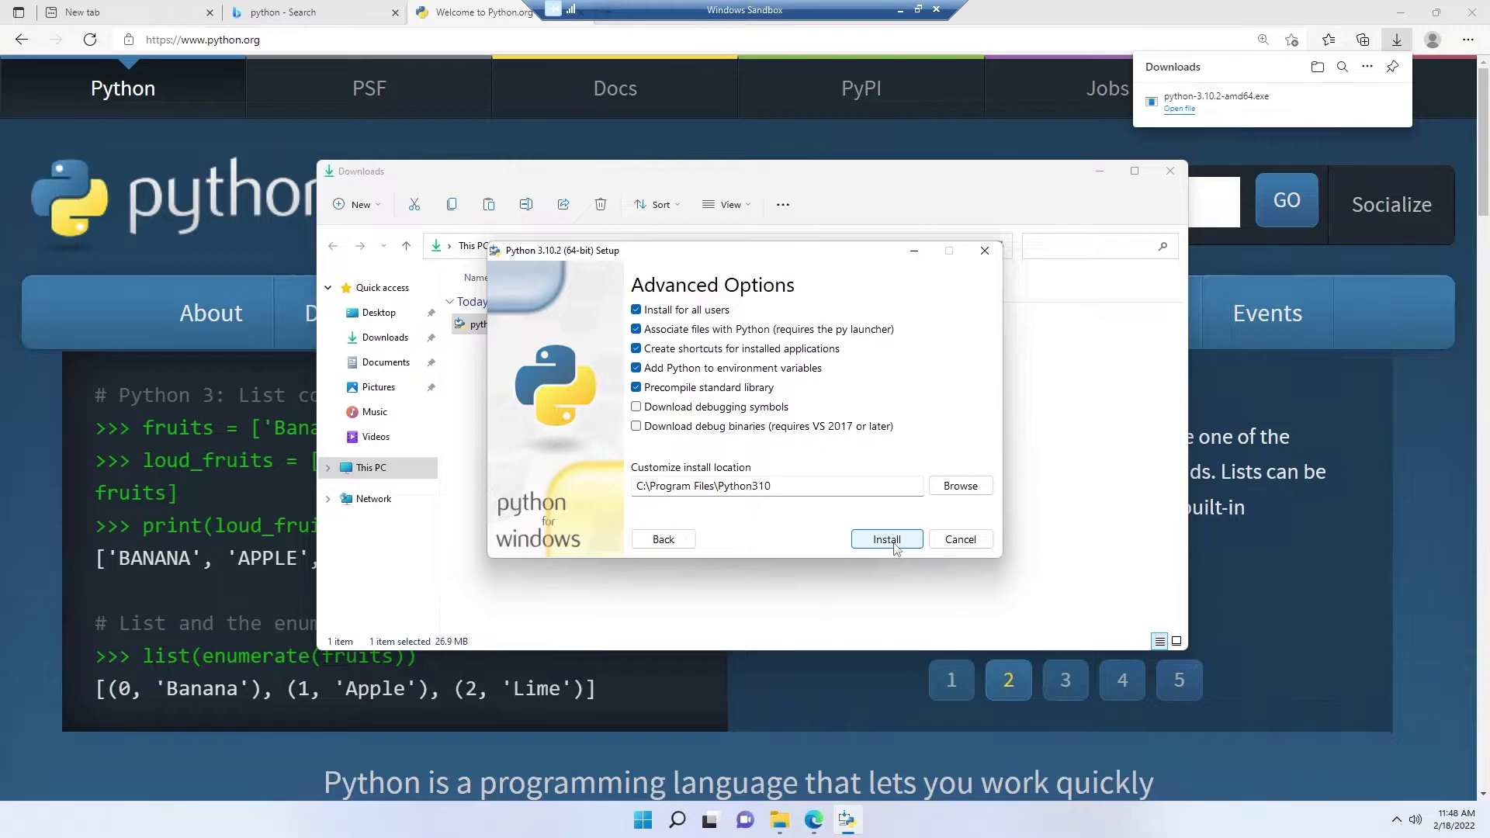
left_click(777, 486)
key("ctrl+a")
key("ctrl+c")
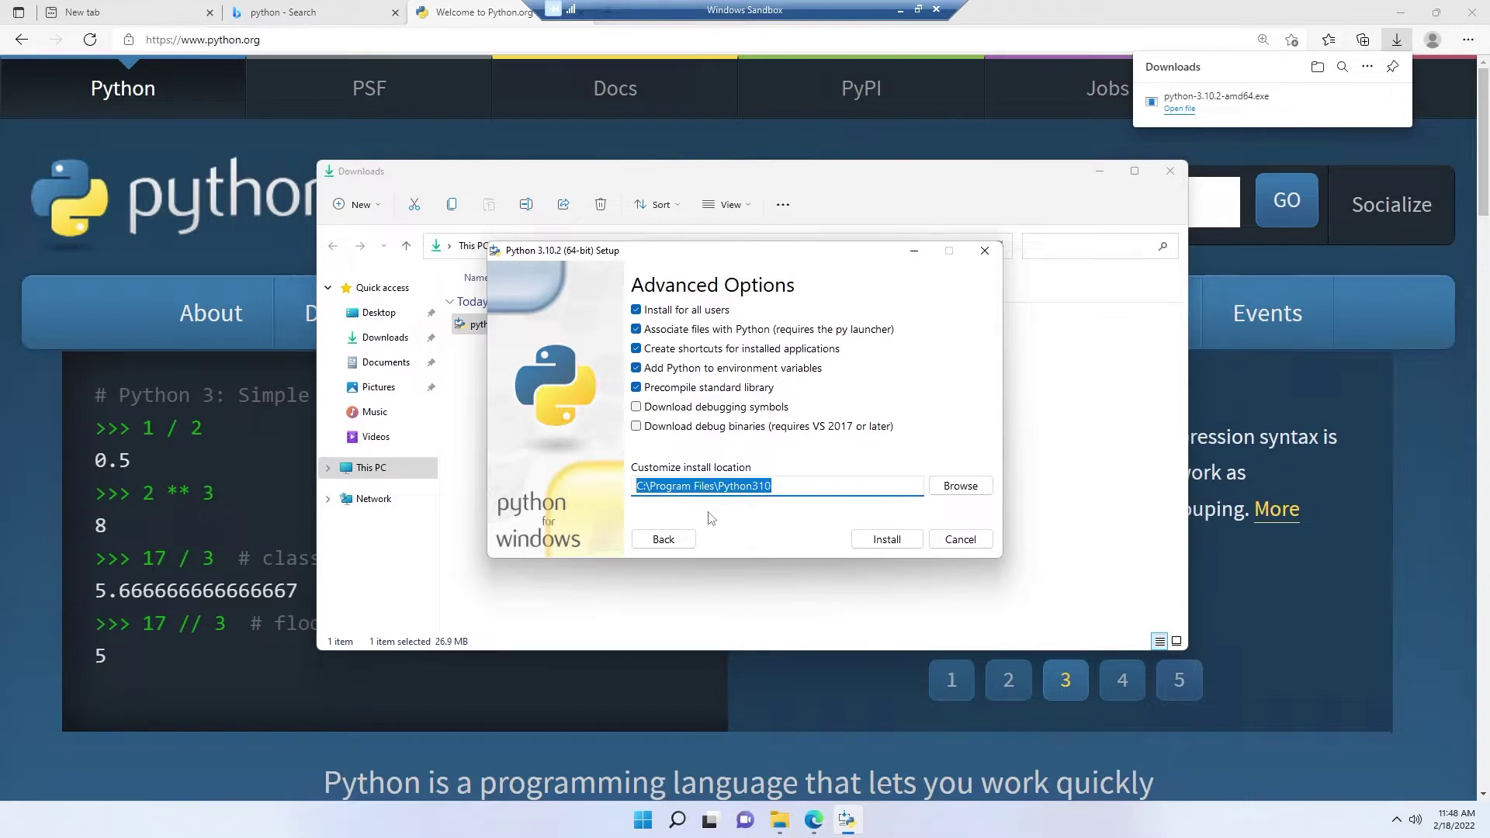
Paste the copied install path into a new Notepad window
key("super")
type("note")
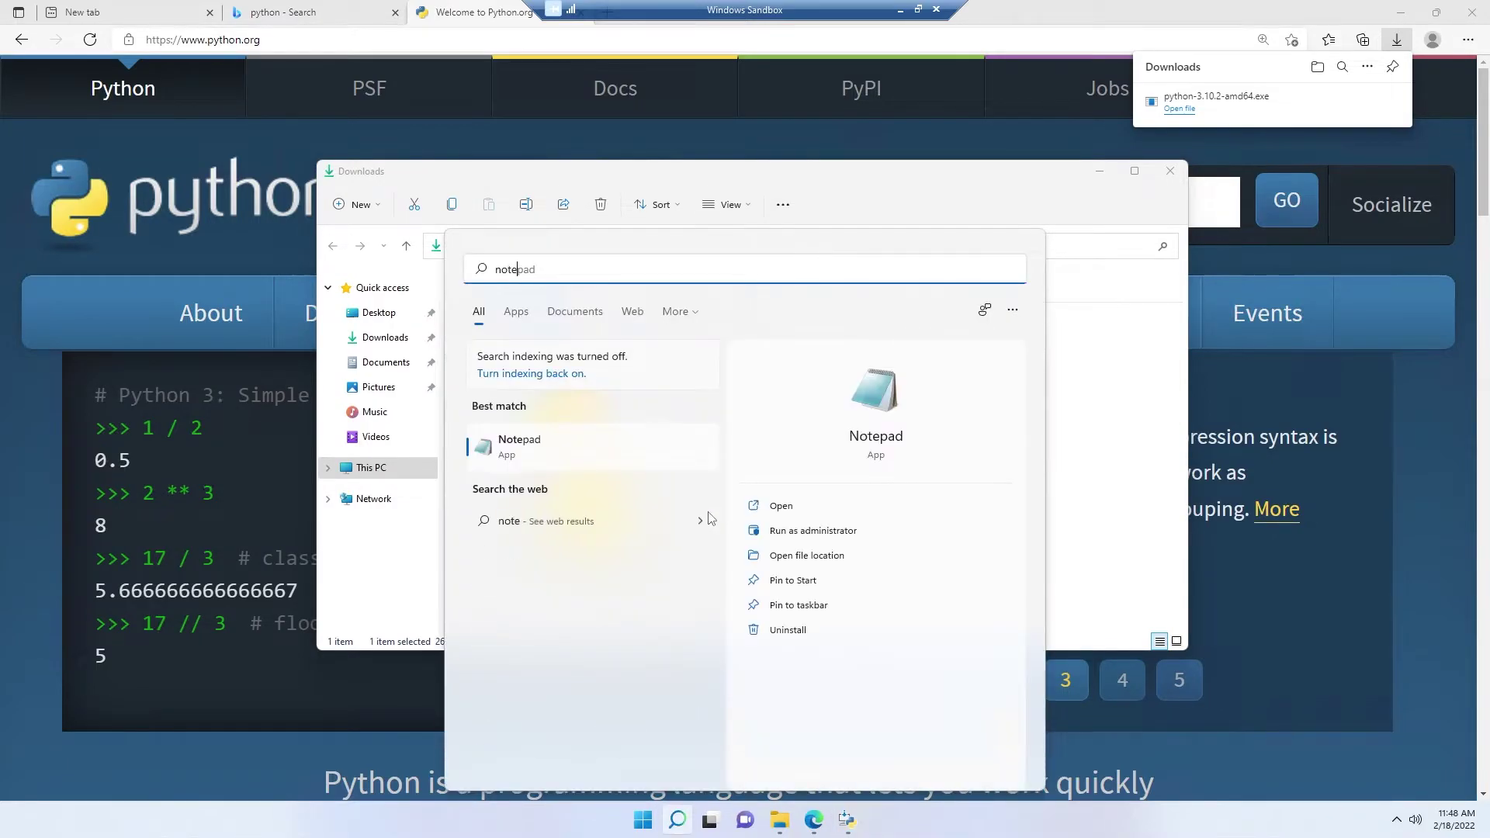
key("Return")
key("ctrl+v")
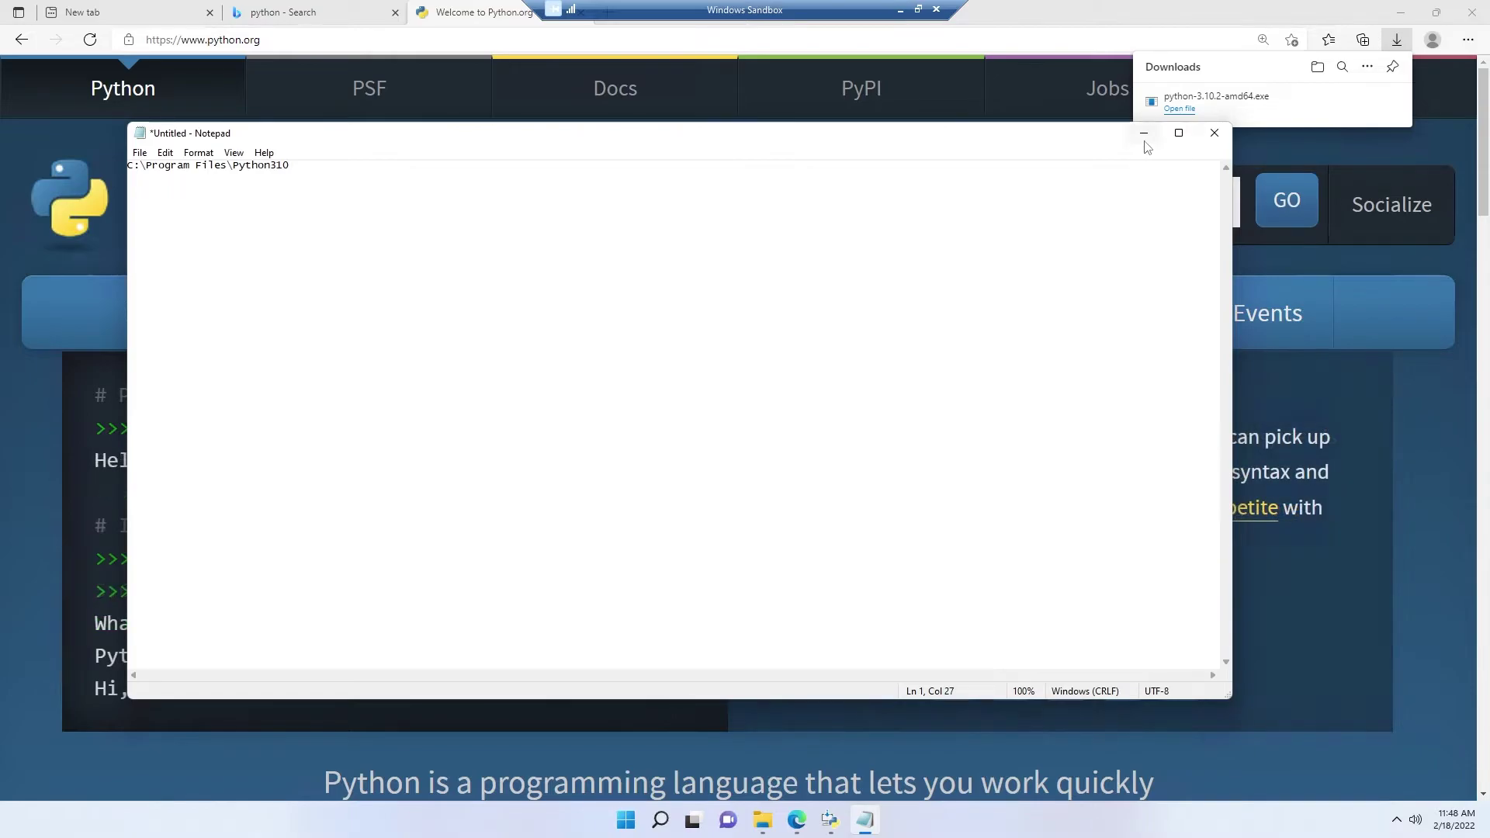
Install Python, close Edge and Downloads, disable the path length limit, and close Setup
left_click(866, 820)
left_click(900, 544)
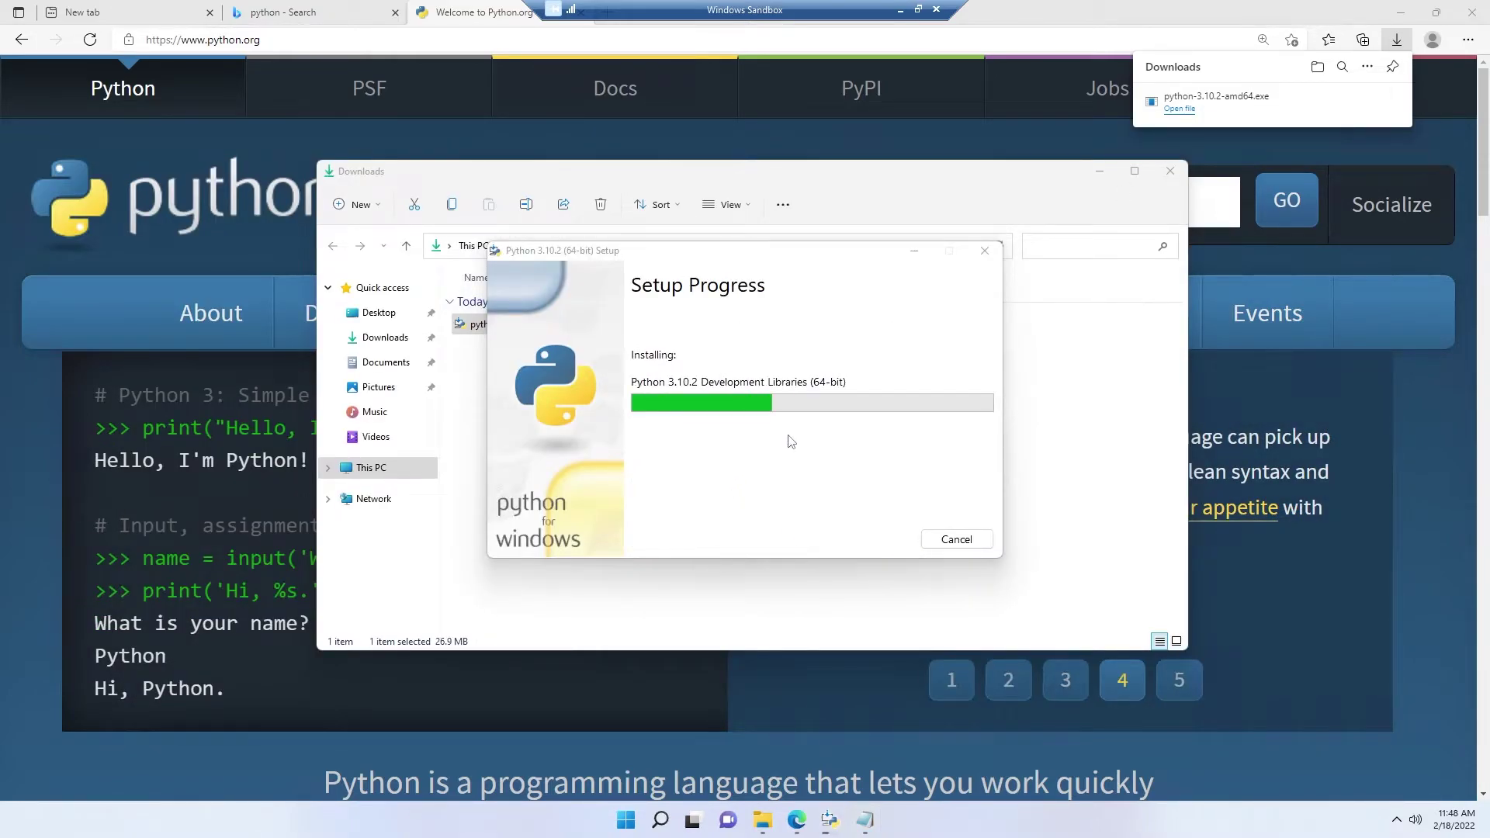
left_click(1473, 12)
left_click(1170, 171)
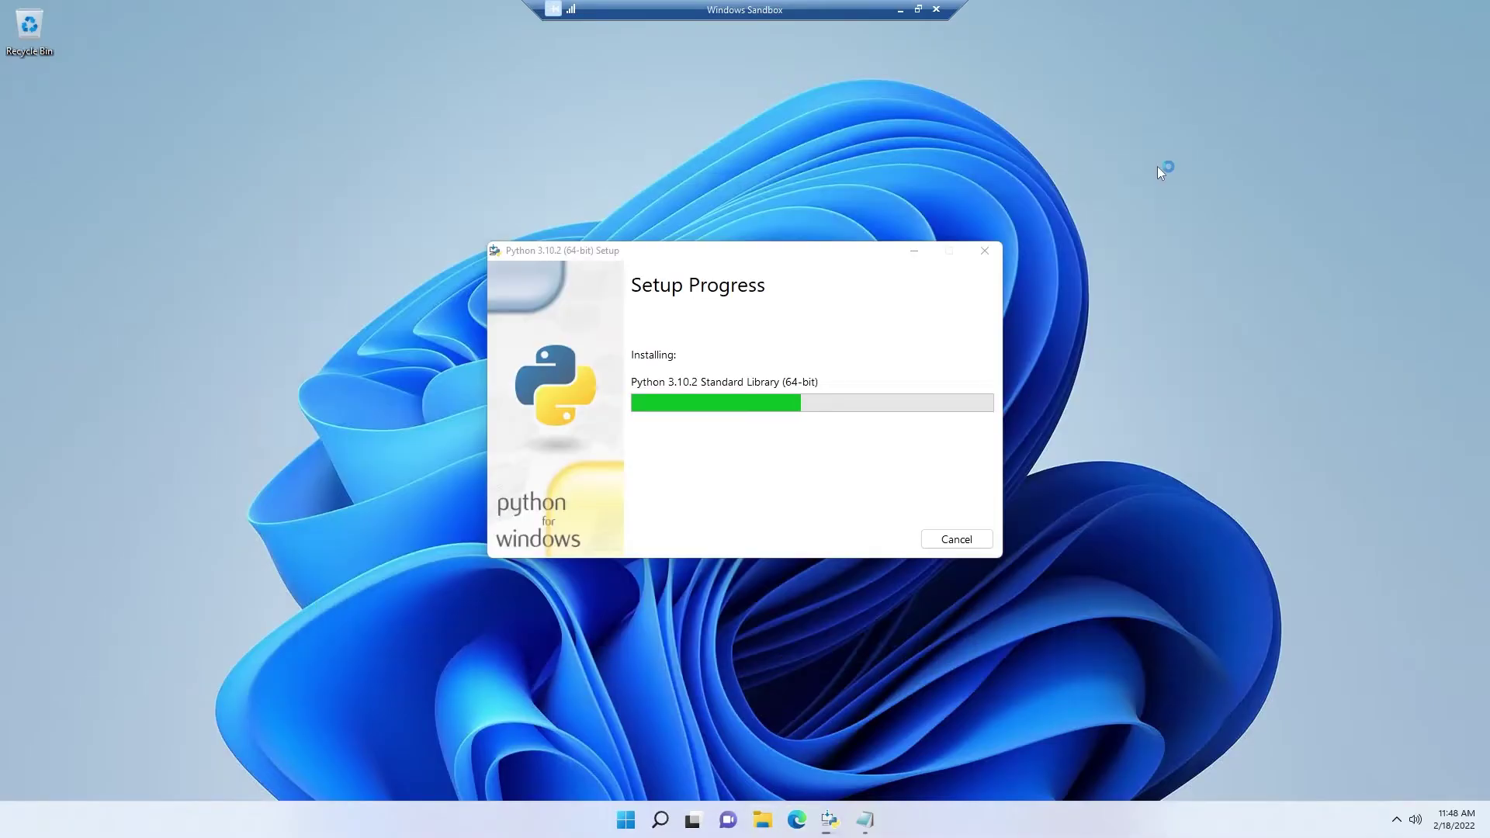
left_click(619, 425)
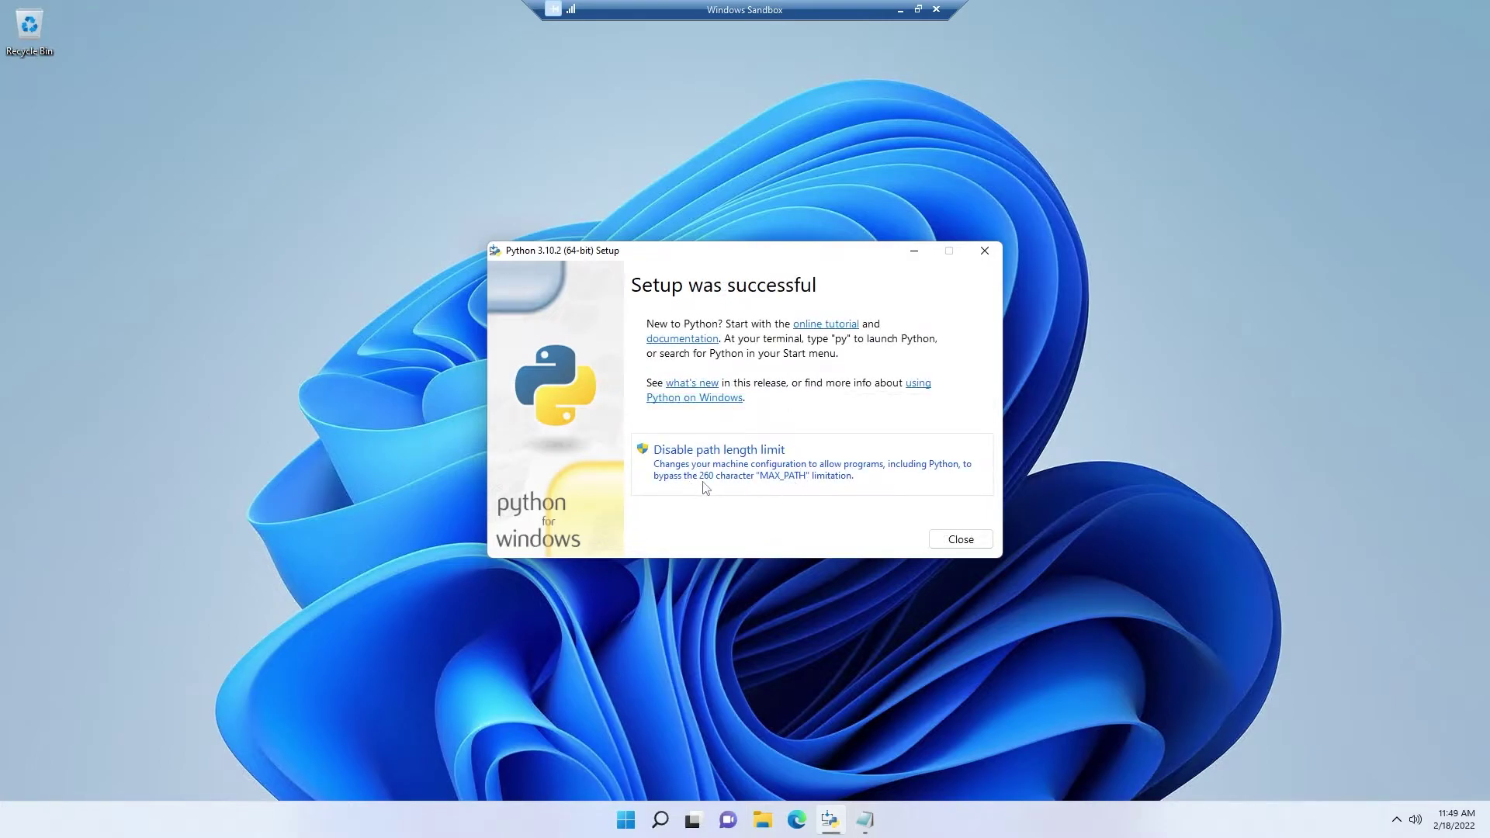
left_click(781, 482)
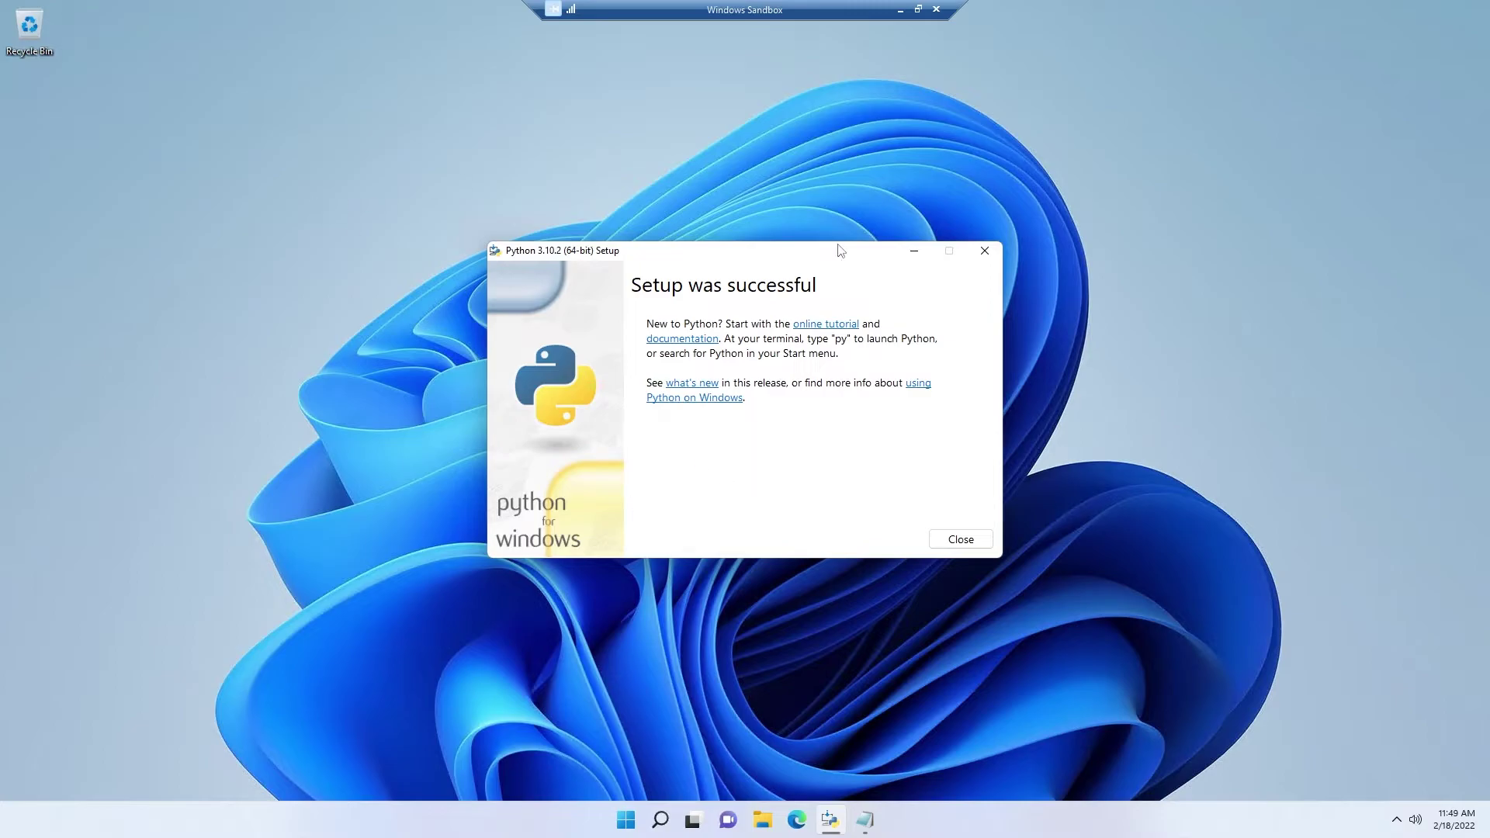
left_click(961, 541)
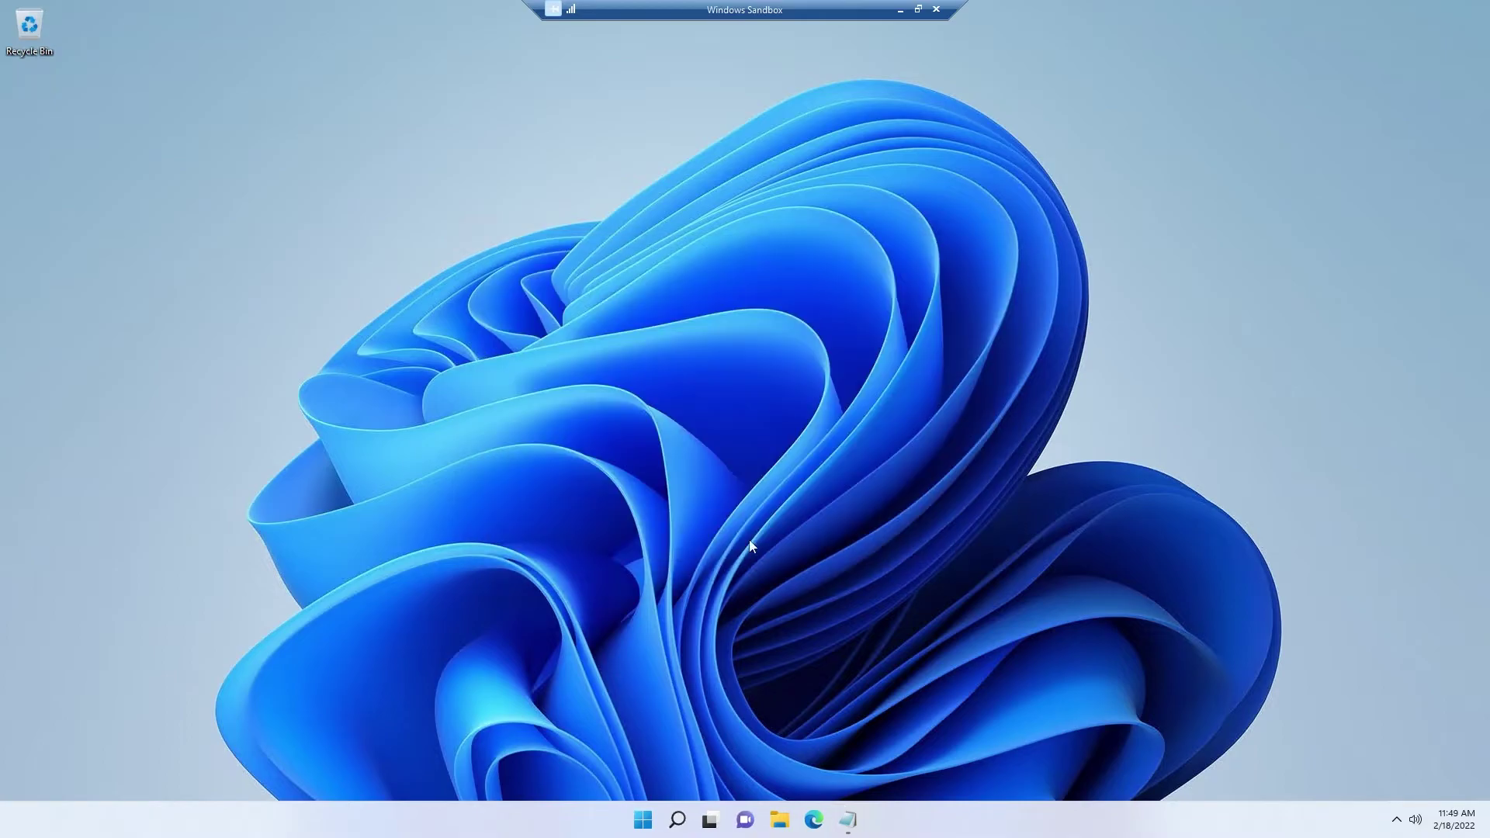
In a new, zoomed-in Command Prompt, confirm python --version prints Python 3.10.2, then close it
left_click(643, 820)
type("cmd")
key("Return")
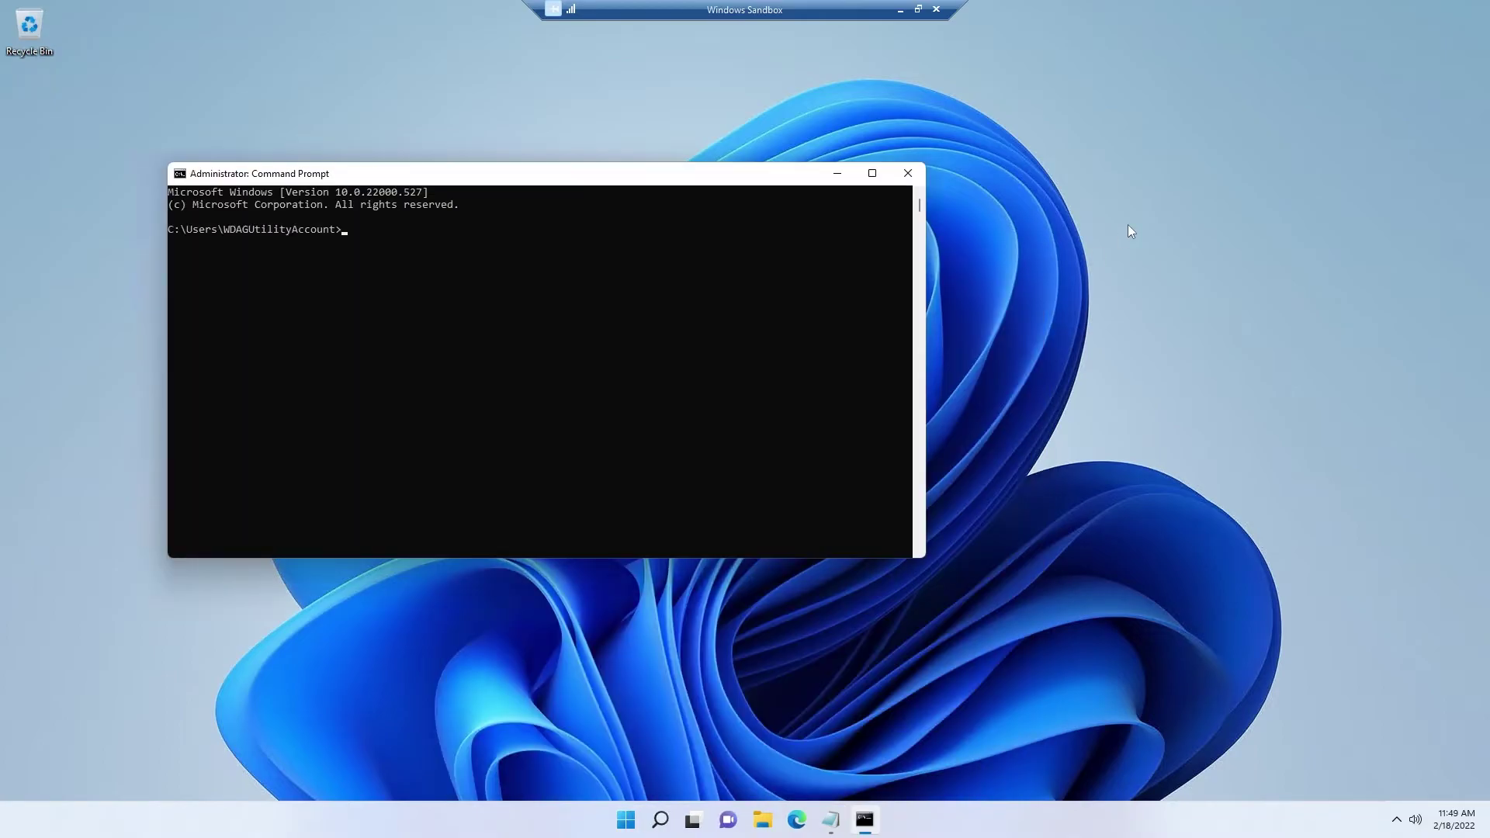
scroll(678, 379, "up", 3, "ctrl")
scroll(620, 389, "up", 1, "ctrl")
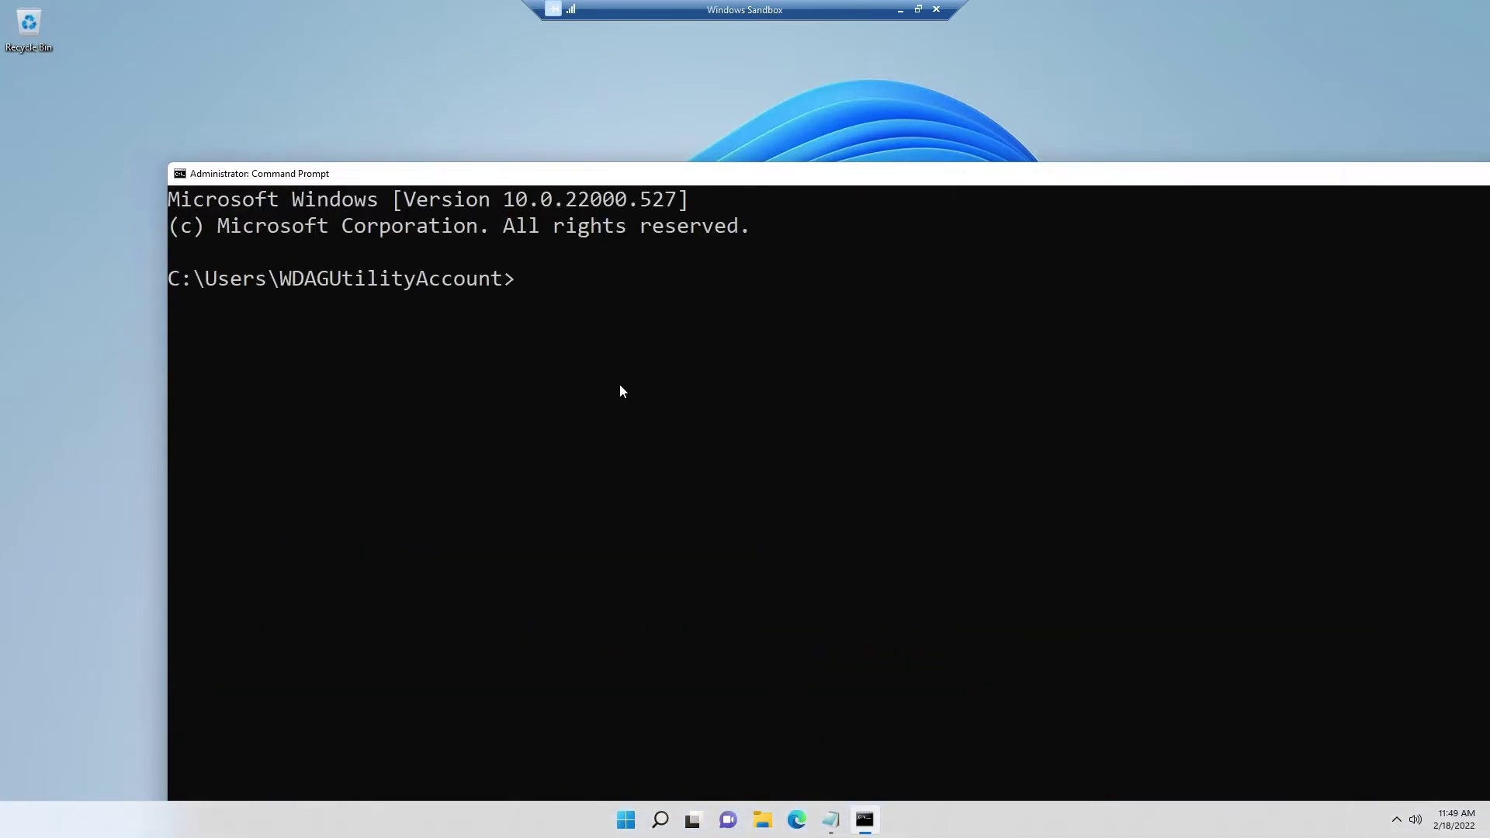
type("python --version")
key("Return")
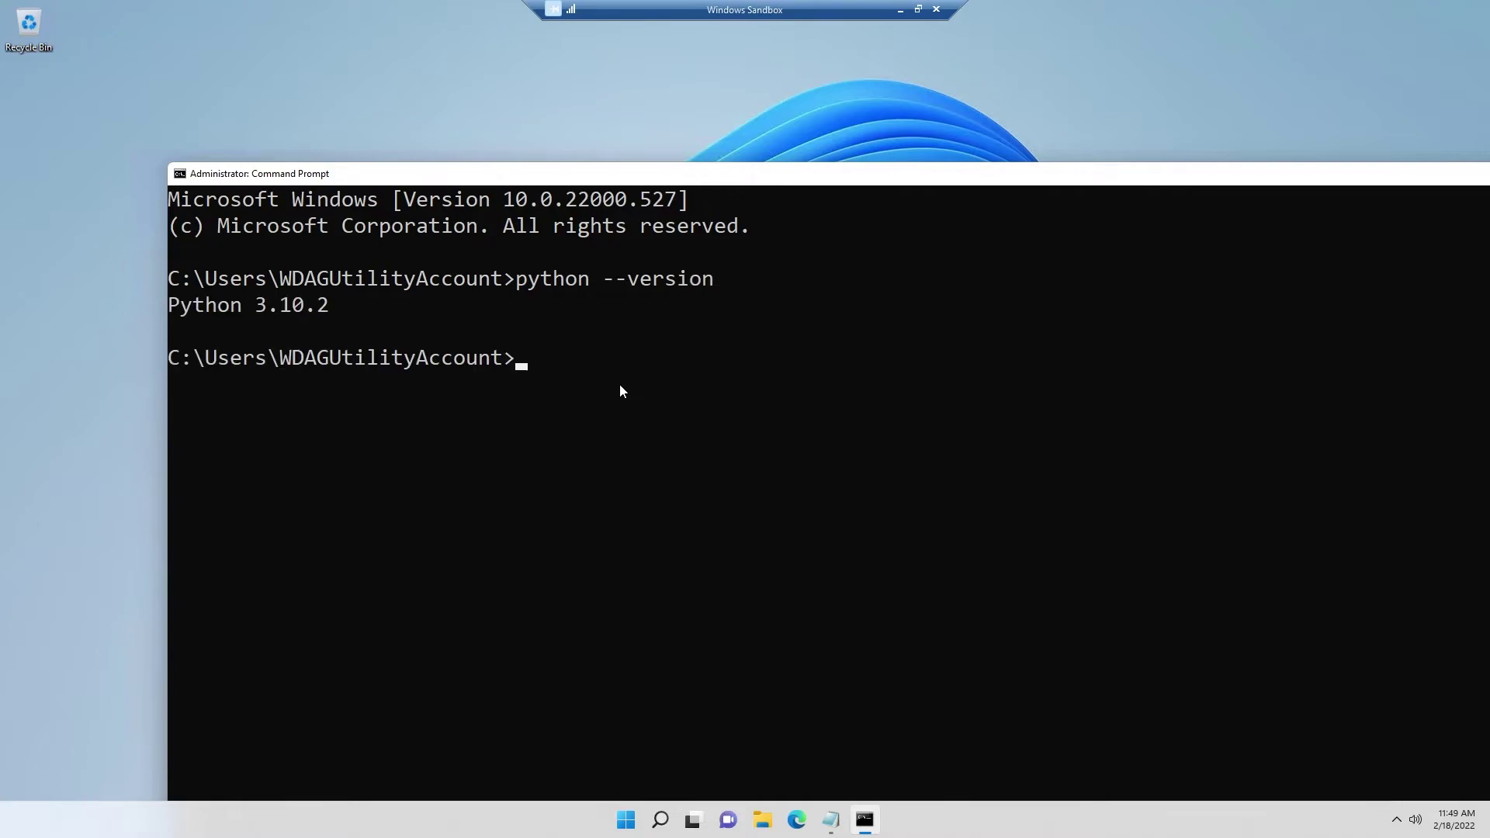
left_click_drag(356, 310, 152, 304)
left_click_drag(539, 177, 304, 171)
left_click(1407, 167)
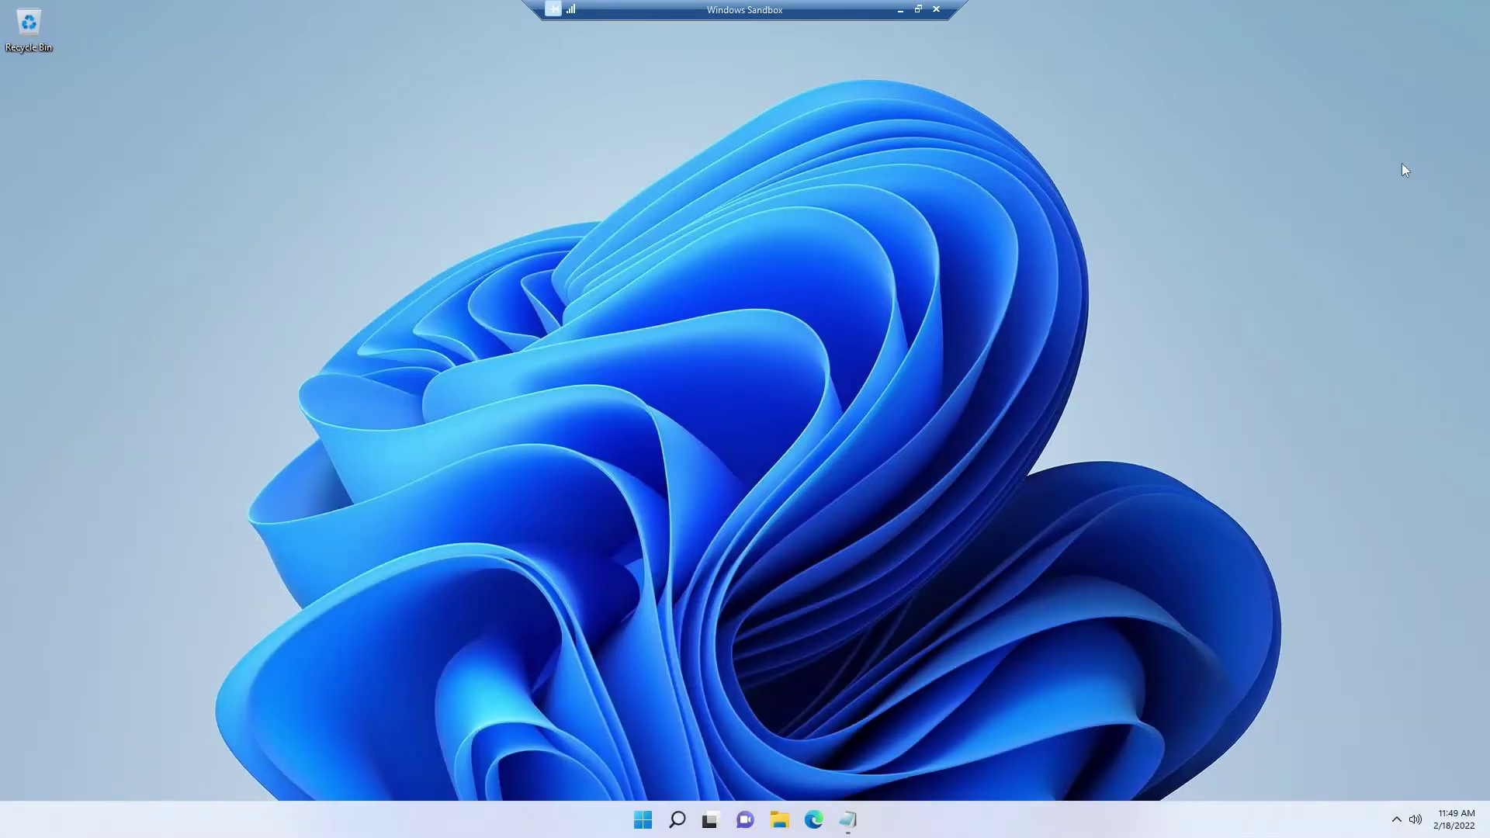
Search Start for 'advanced system', open View advanced system settings, and center System Properties
left_click(644, 820)
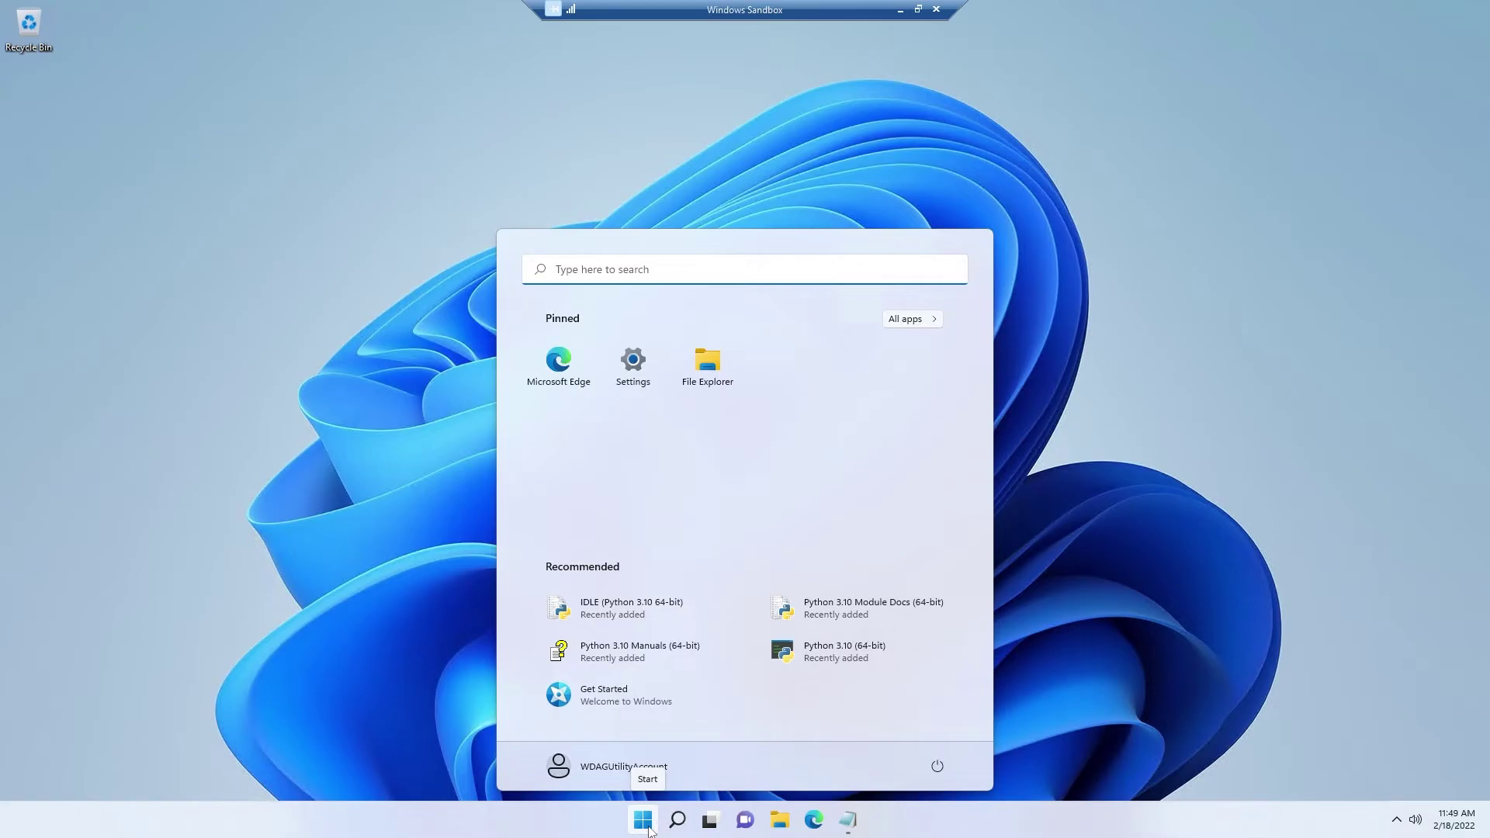
type("sy")
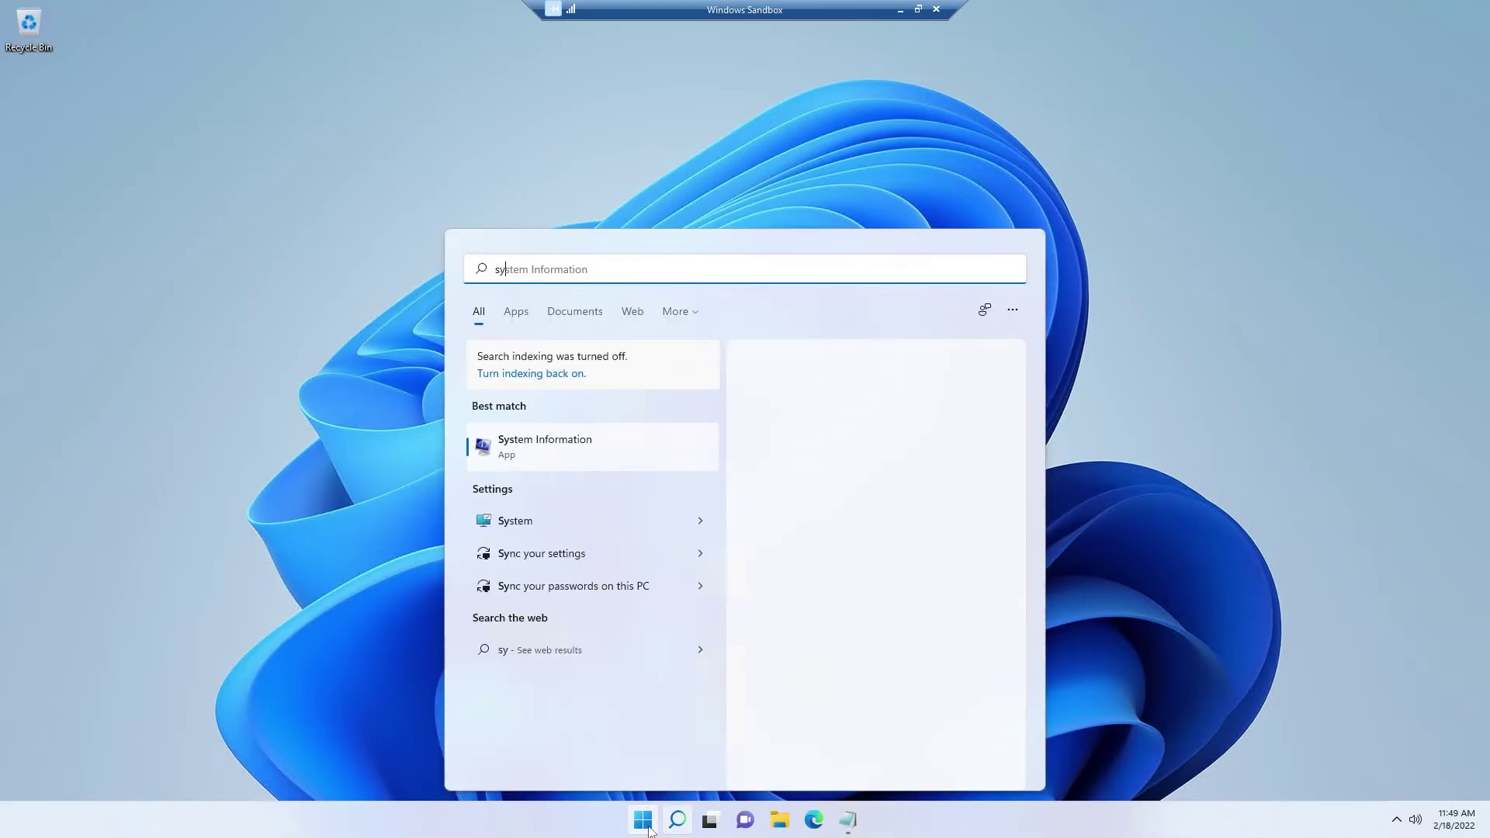
type("stem")
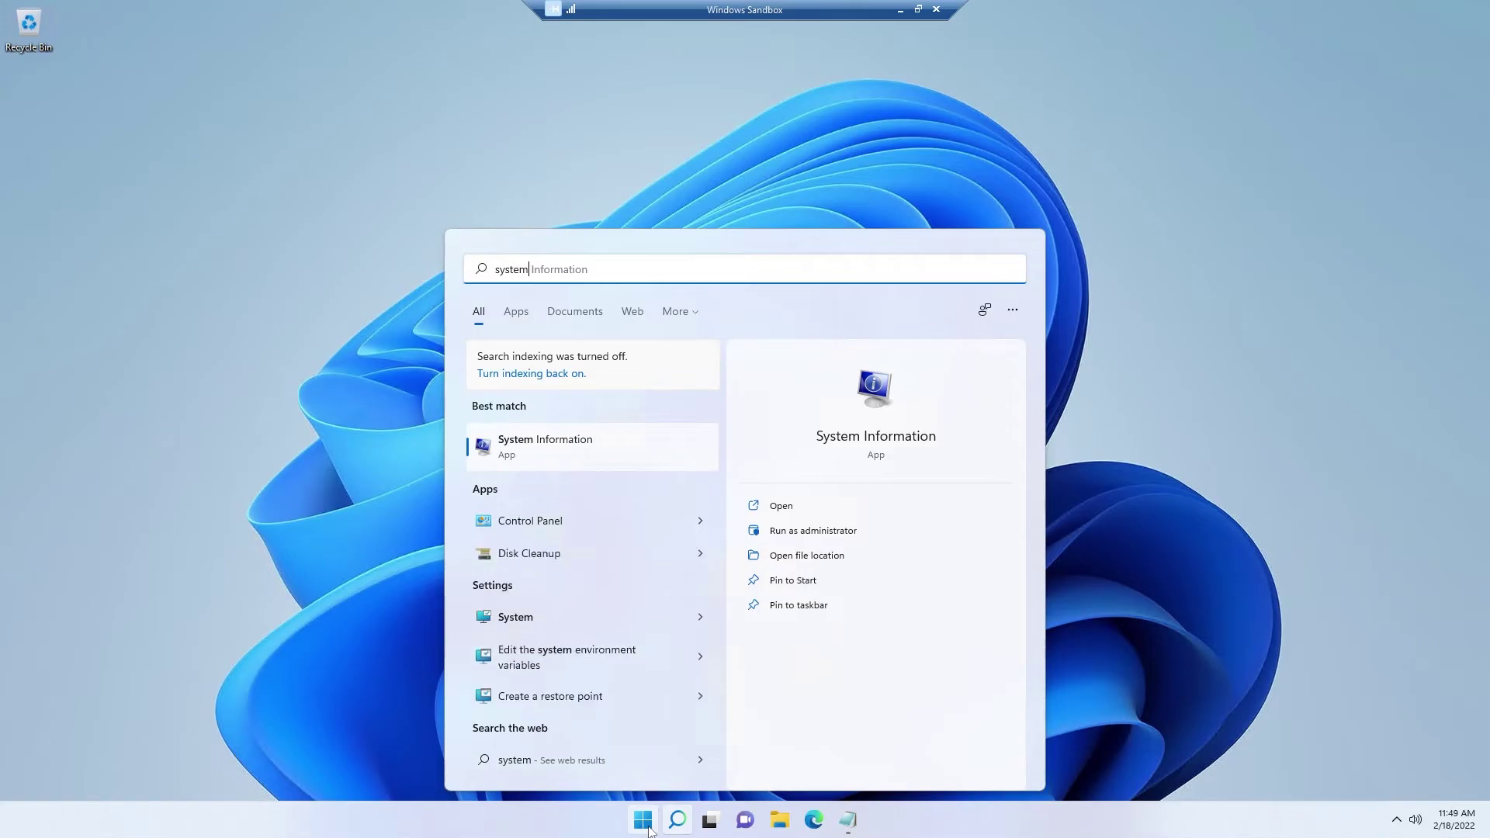
key("ctrl+a")
type("advanced syste")
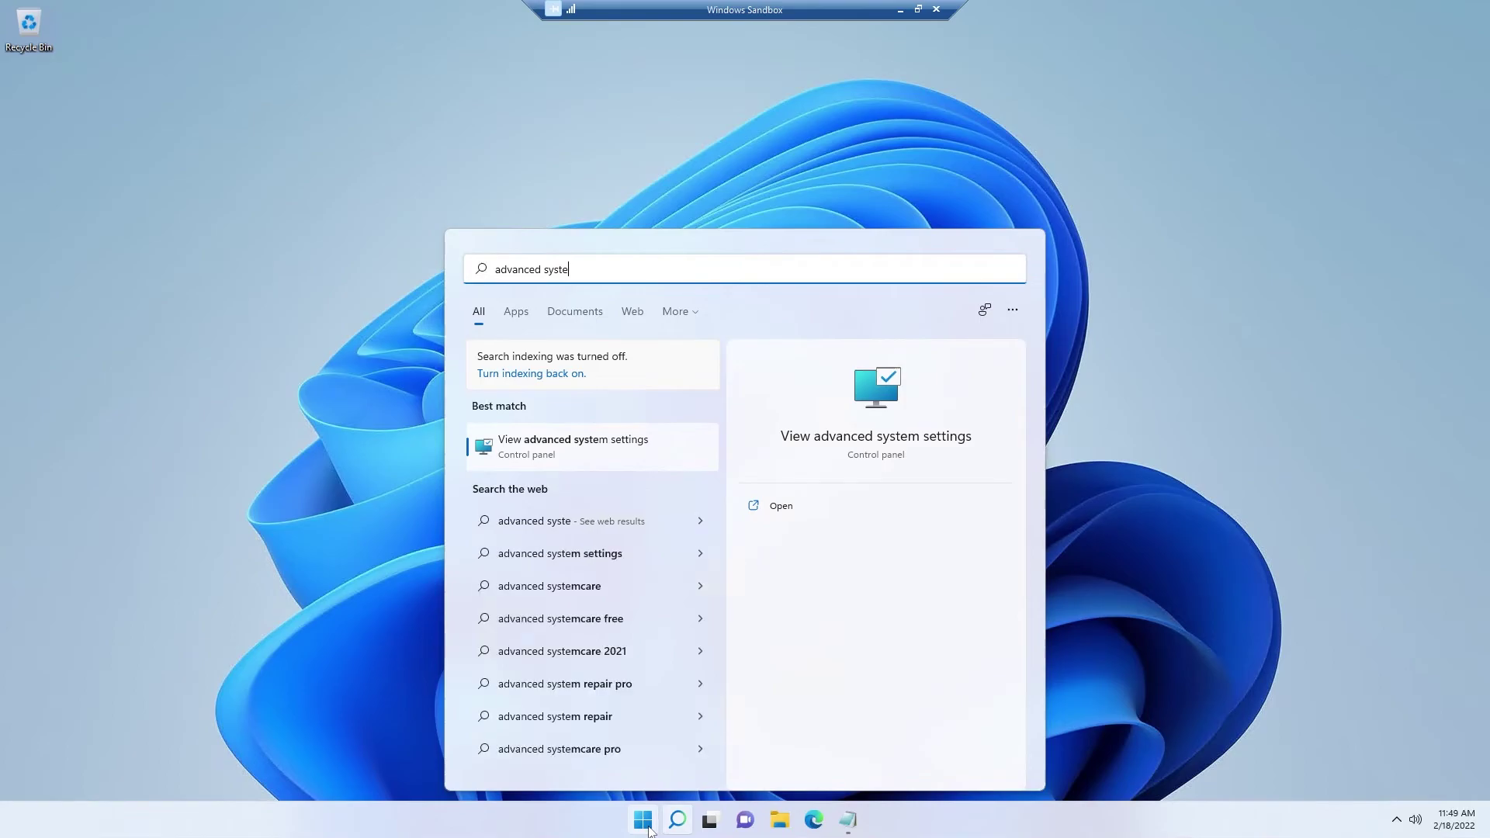
left_click(574, 451)
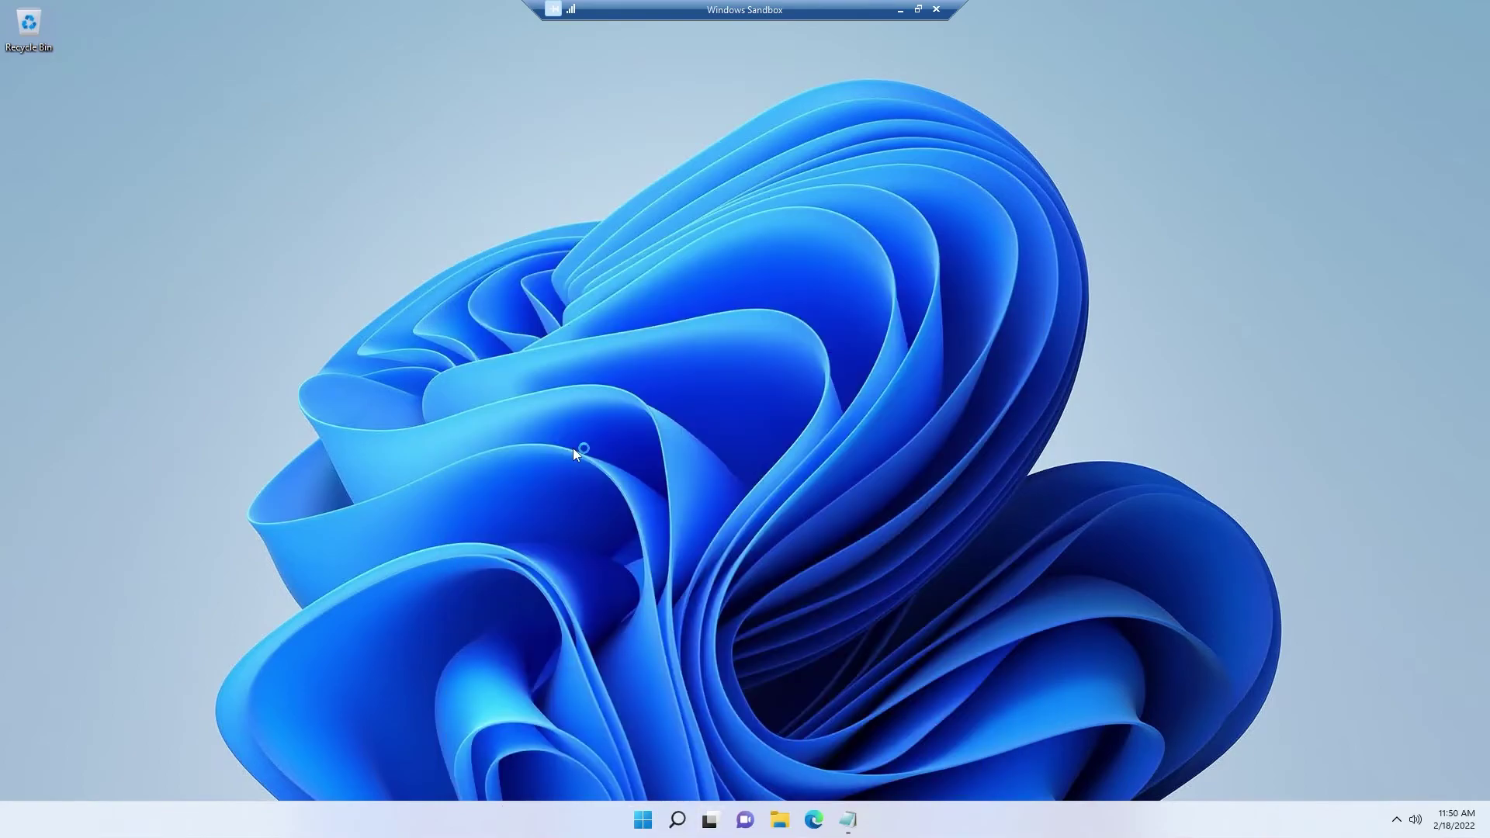
left_click_drag(194, 25, 447, 75)
Edit the system Path variable and select its Python310 and Python310\Scripts entries
left_click(535, 387)
left_click(626, 511)
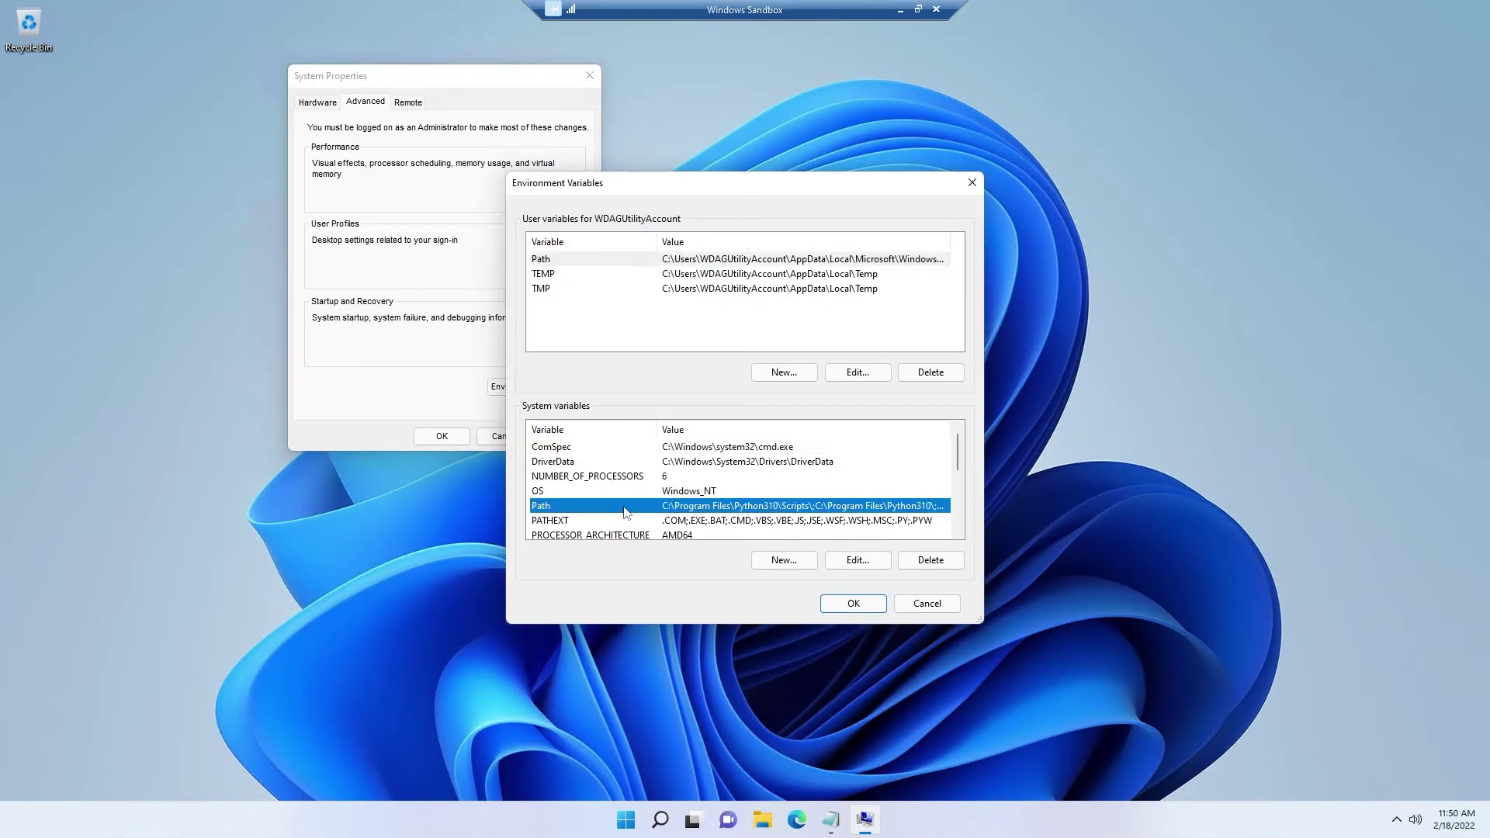
left_click(842, 553)
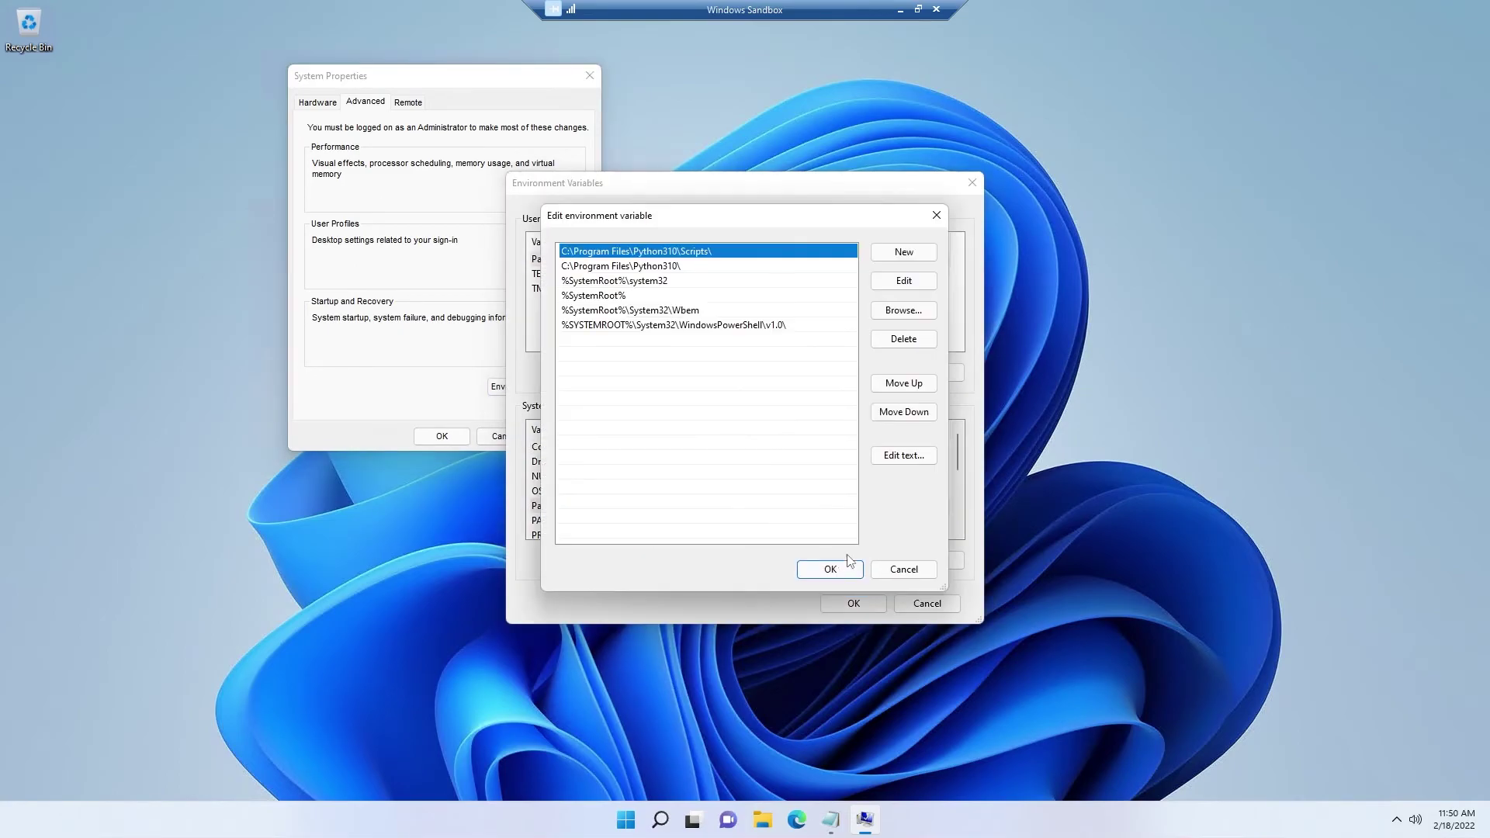
left_click(683, 265)
left_click(683, 251)
Compare the Notepad install path with the C:\Program Files\Python310\ Path entry
left_click(831, 819)
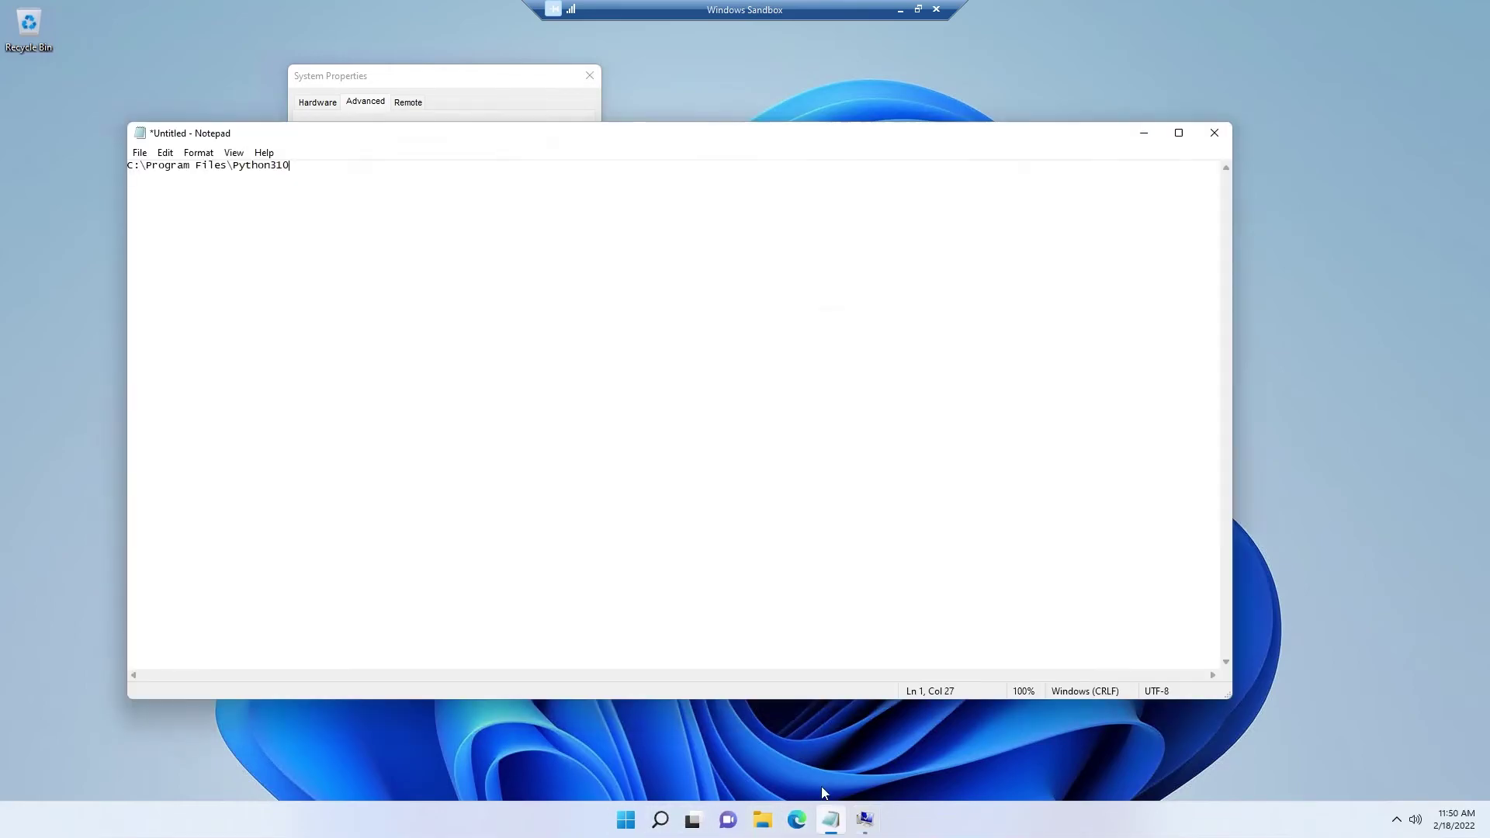
left_click_drag(576, 145, 826, 460)
key("ctrl+plus")
key("ctrl+plus")
key("ctrl+plus")
key("ctrl+plus")
key("ctrl+plus")
key("ctrl+plus")
key("ctrl+plus")
key("ctrl+plus")
key("ctrl+plus")
key("ctrl+plus")
key("ctrl+plus")
key("ctrl+plus")
key("ctrl+plus")
key("ctrl+plus")
key("ctrl+plus")
key("ctrl+plus")
key("ctrl+plus")
key("ctrl+plus")
key("ctrl+plus")
key("ctrl+plus")
key("ctrl+plus")
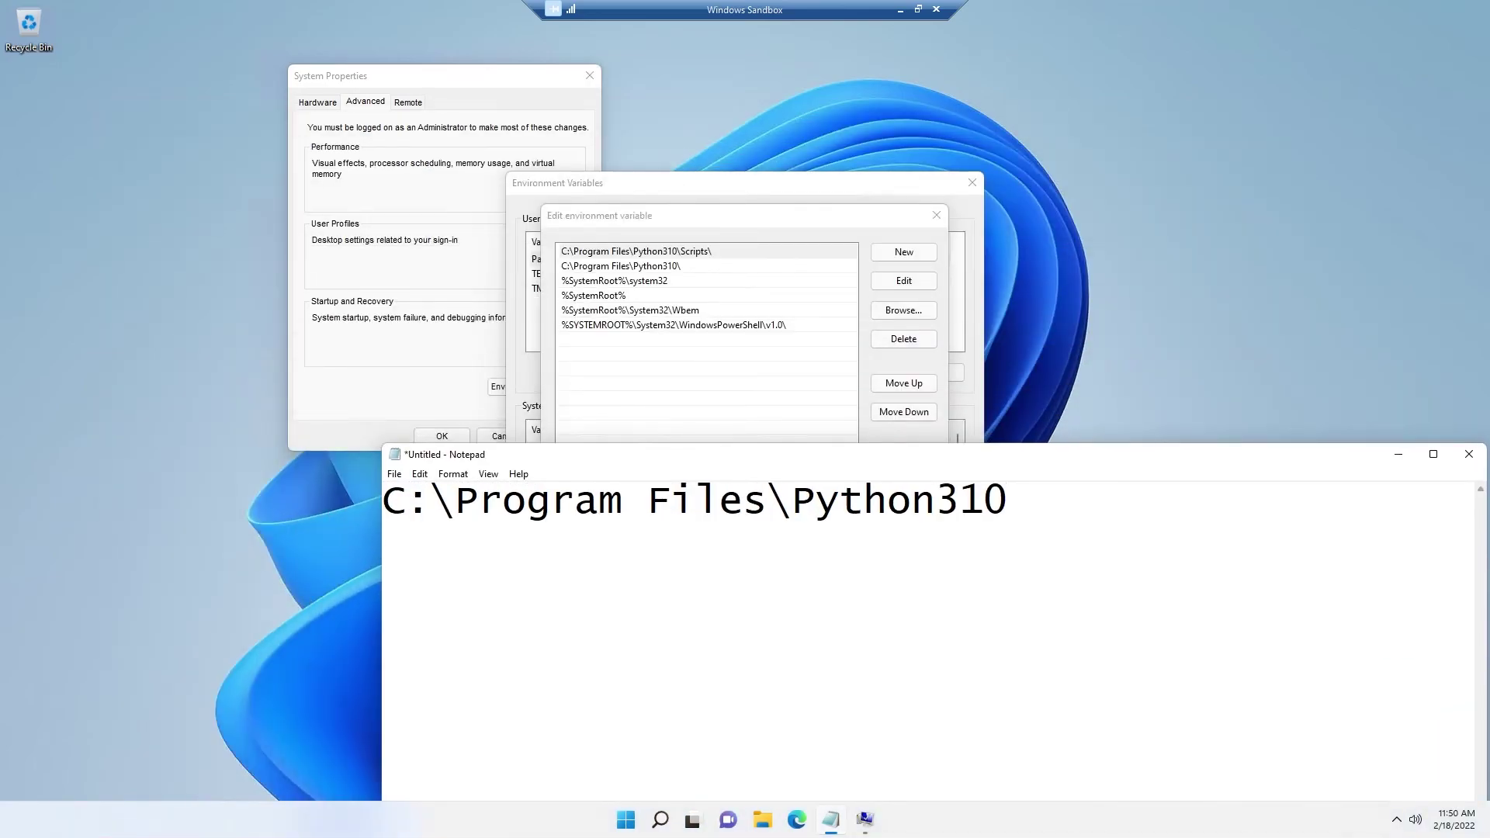
left_click_drag(407, 501, 696, 501)
left_click_drag(455, 500, 743, 500)
left_click_drag(1007, 500, 383, 500)
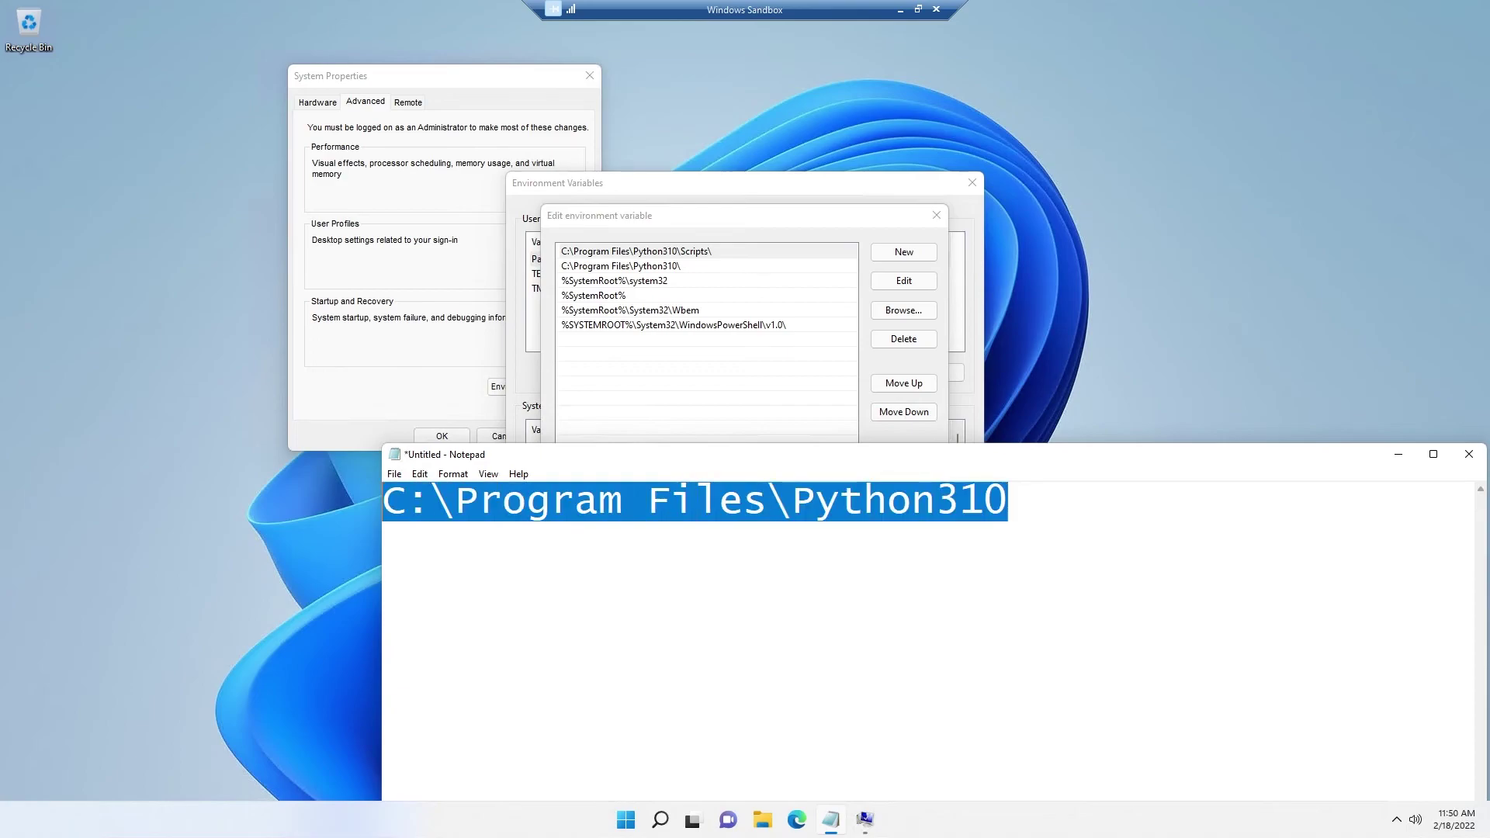
left_click(688, 256)
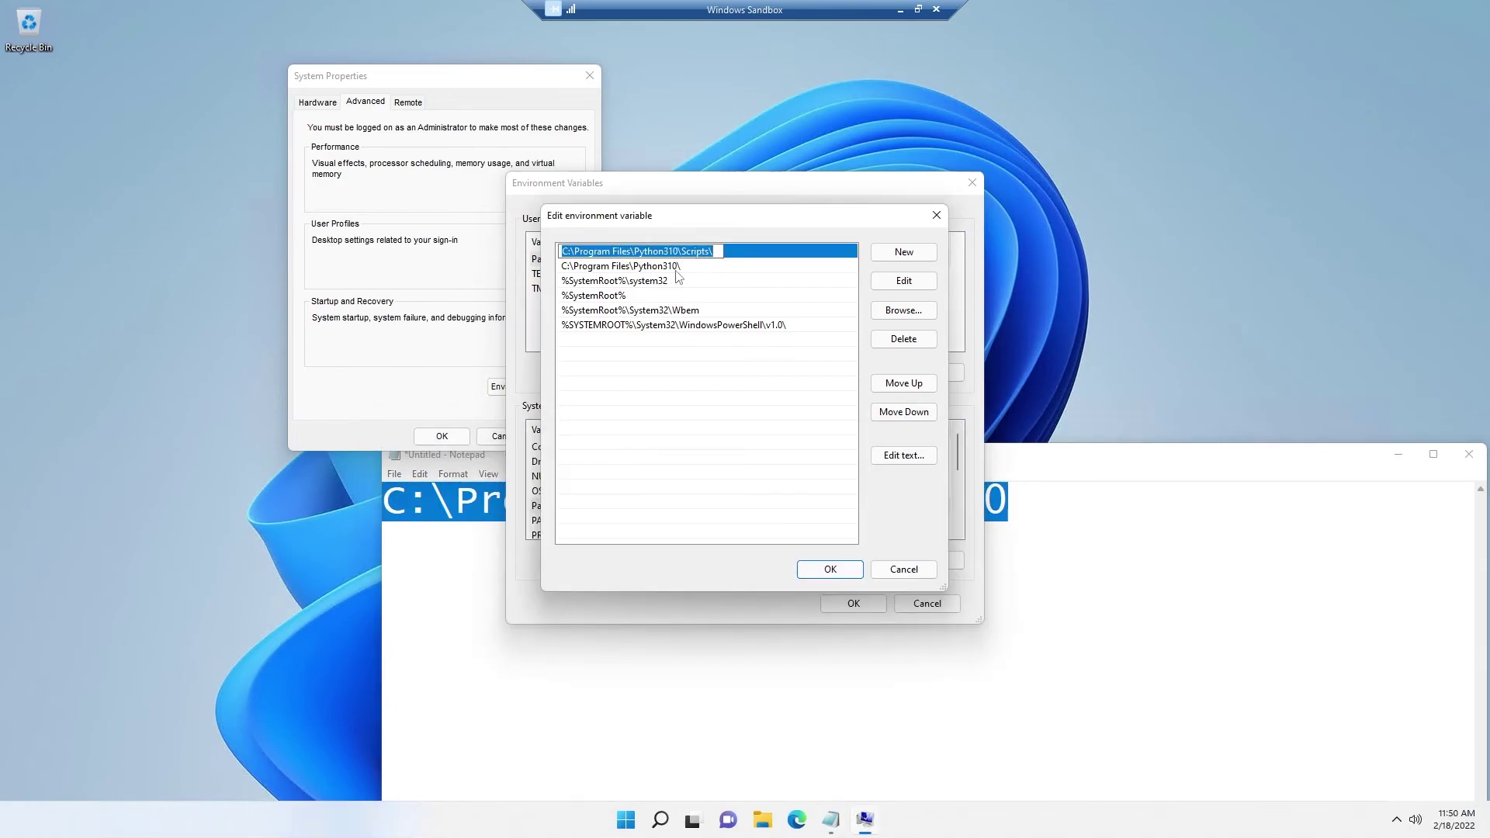
left_click(689, 267)
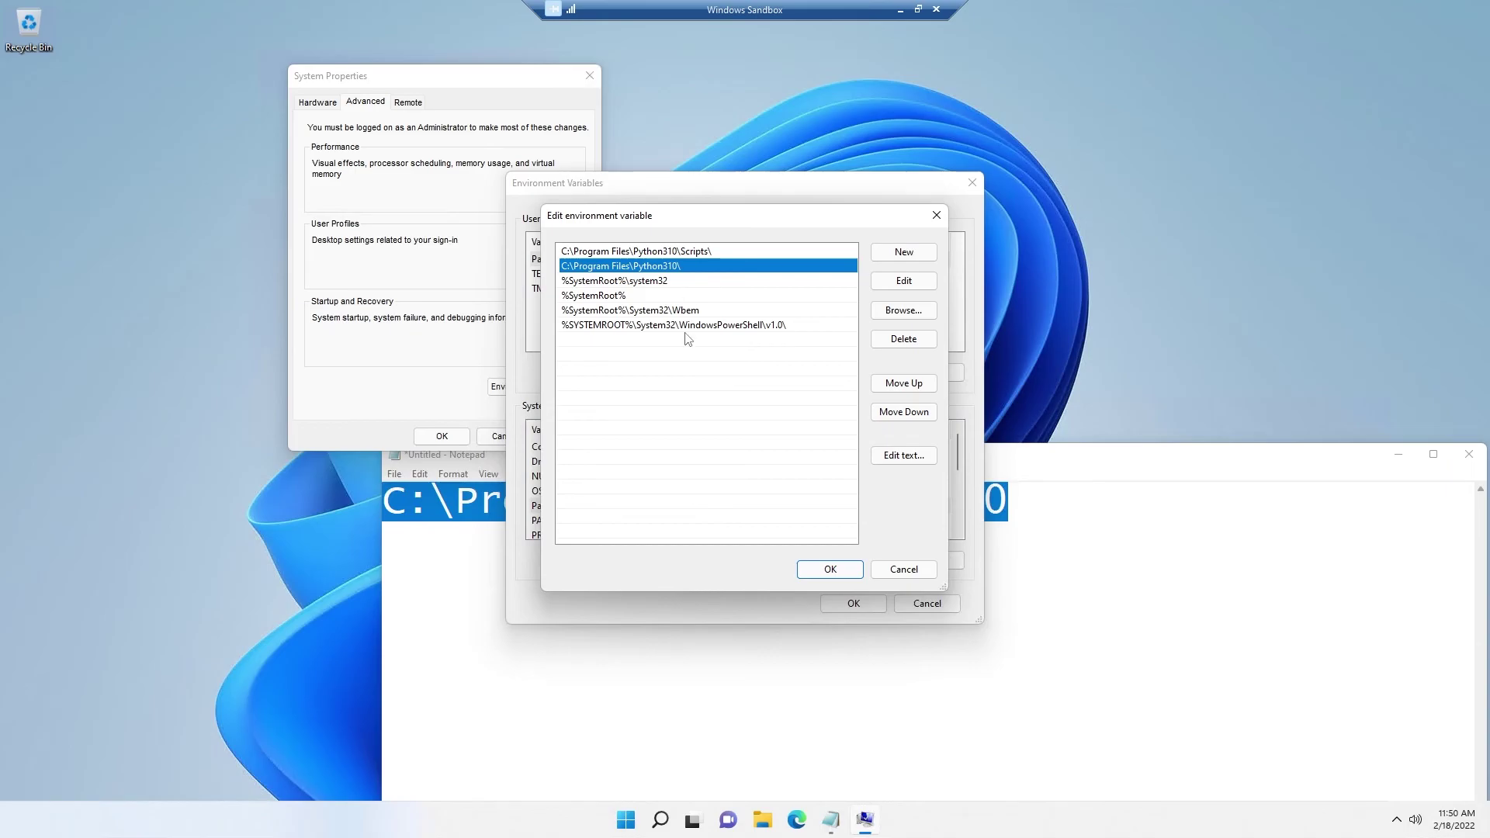
Close the Path editor and Environment Variables, discard the Notepad text, and close System Properties
left_click(824, 574)
left_click(853, 603)
left_click_drag(1151, 458, 1134, 438)
left_click(1120, 433)
left_click(768, 408)
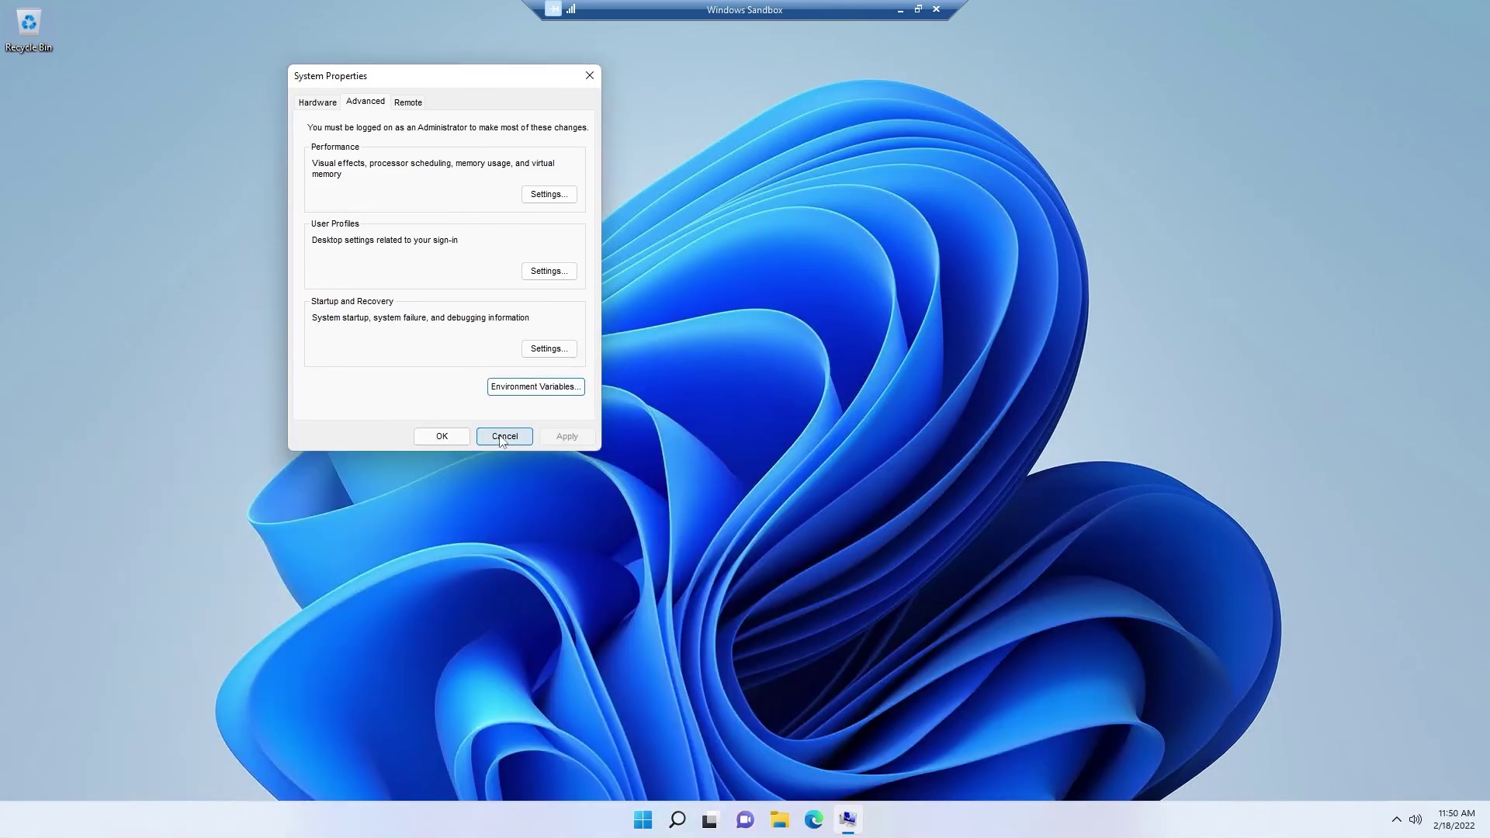
left_click(464, 434)
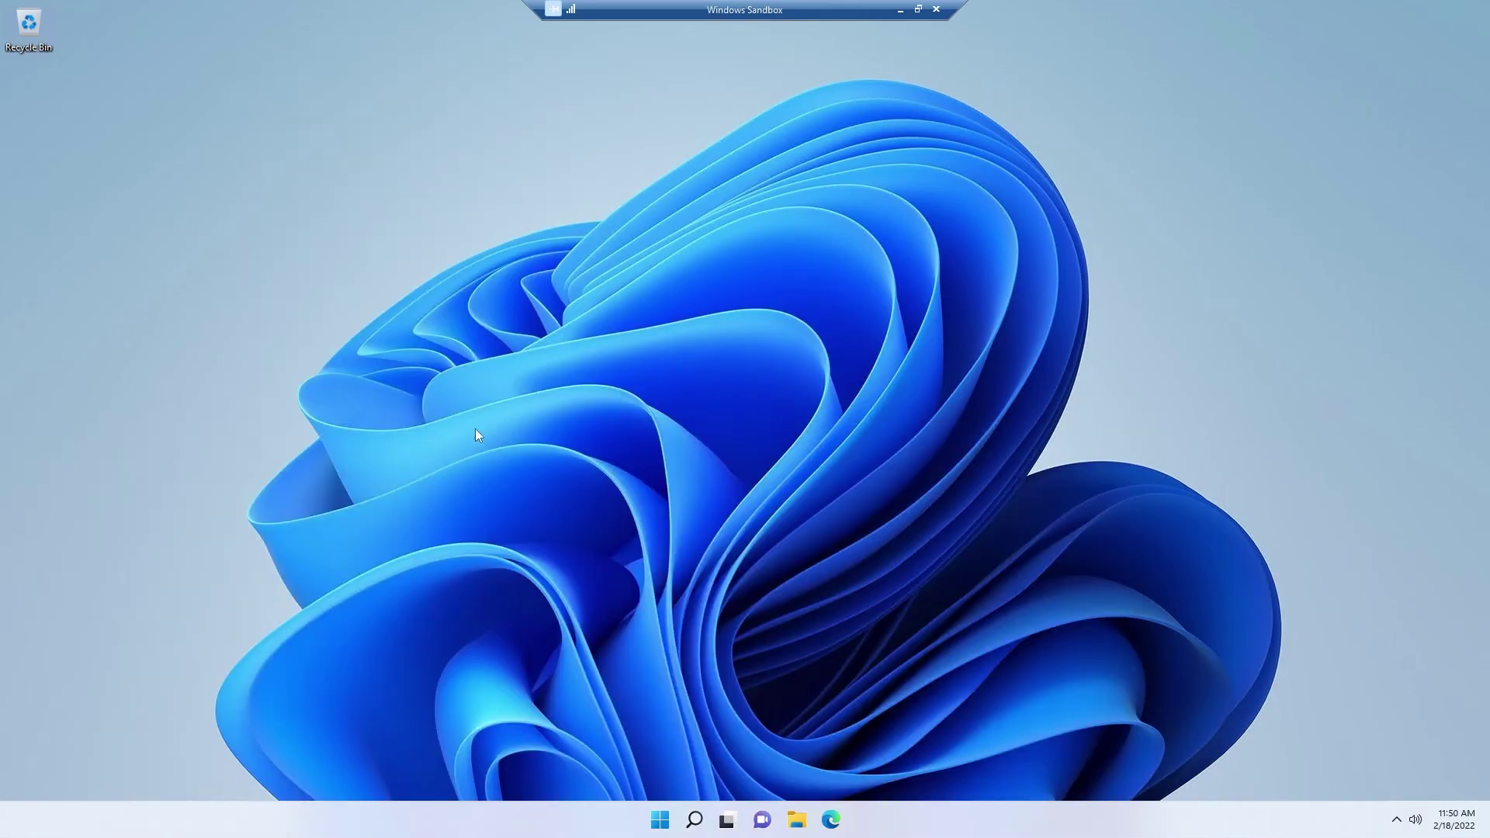